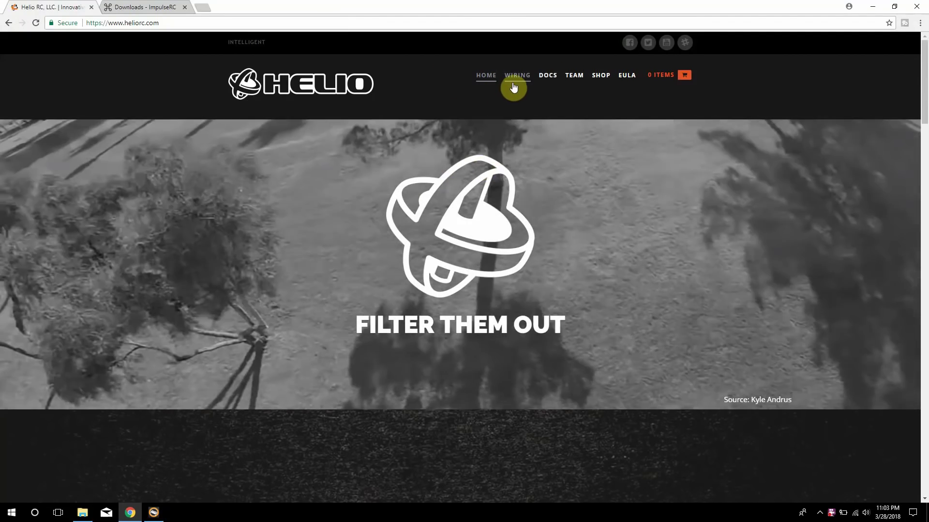
Review the Helio Spring wiring diagram and firmware downloads, then go to the ImpulseRC downloads page.
left_click(513, 87)
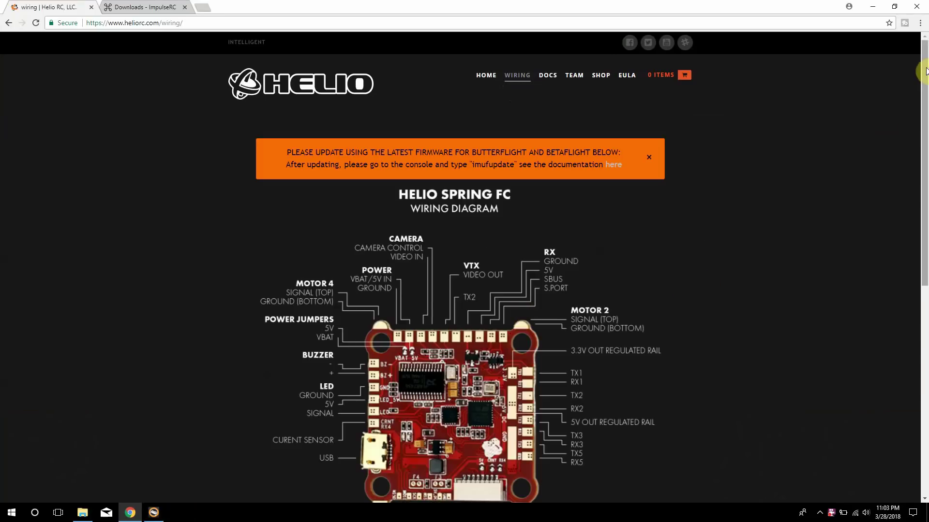
left_click_drag(924, 72, 920, 221)
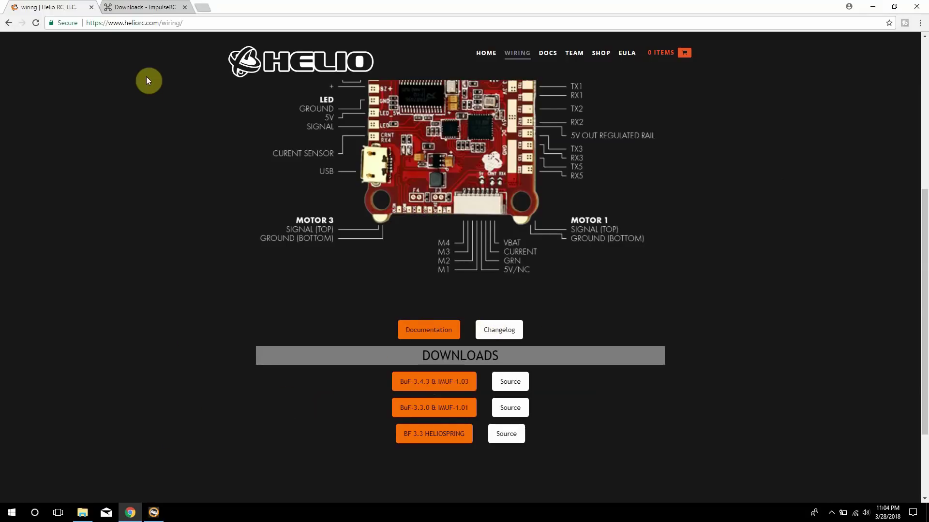
left_click(158, 10)
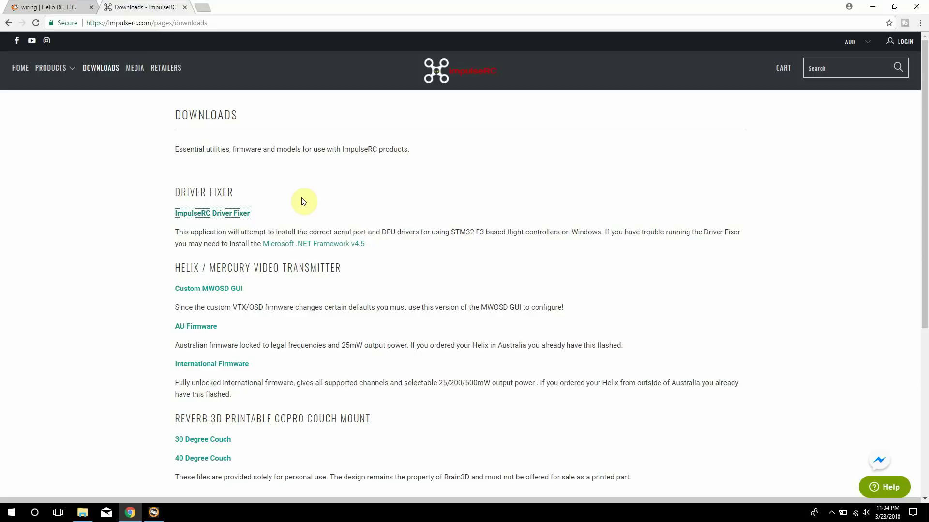
Download the ImpulseRC Driver Fixer for the serial port and DFU drivers.
left_click(239, 217)
Back in Butterflight, send the bl command in the CLI to reboot the board into DFU.
left_click(154, 512)
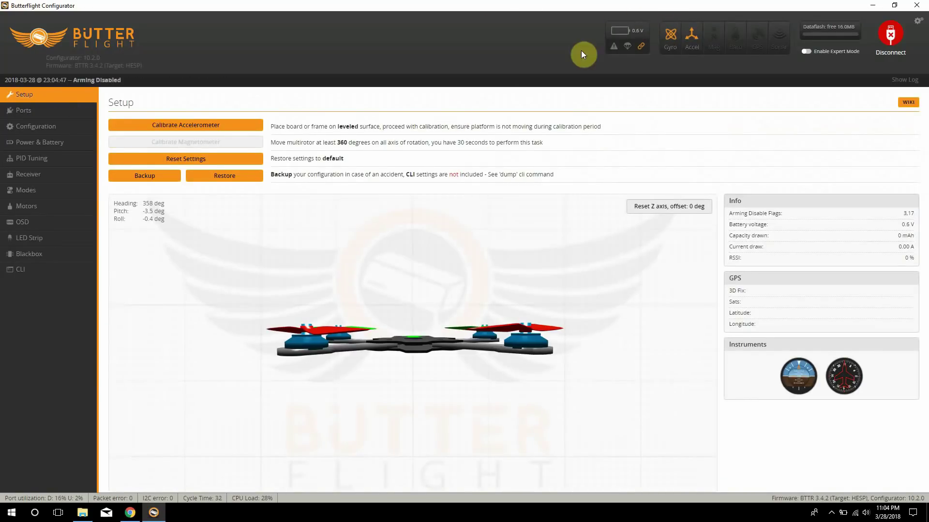
left_click(36, 270)
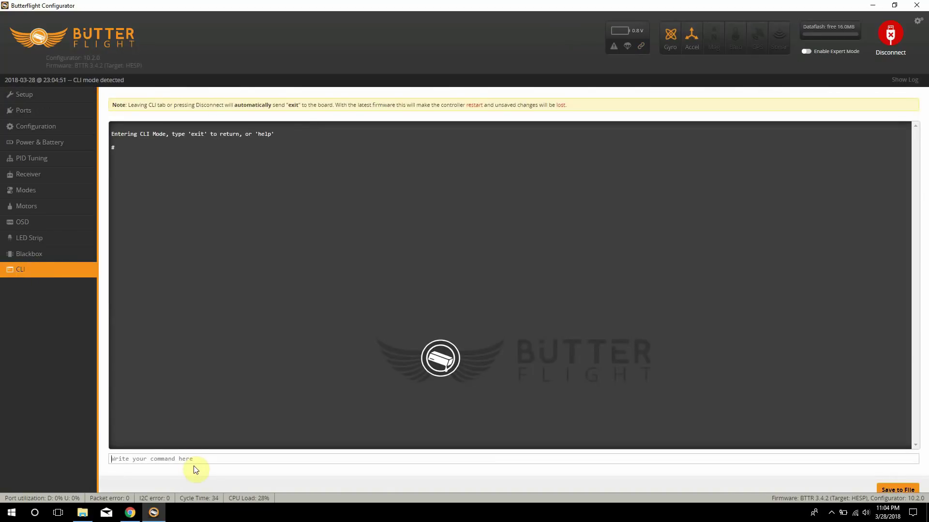
type("bl")
key("Return")
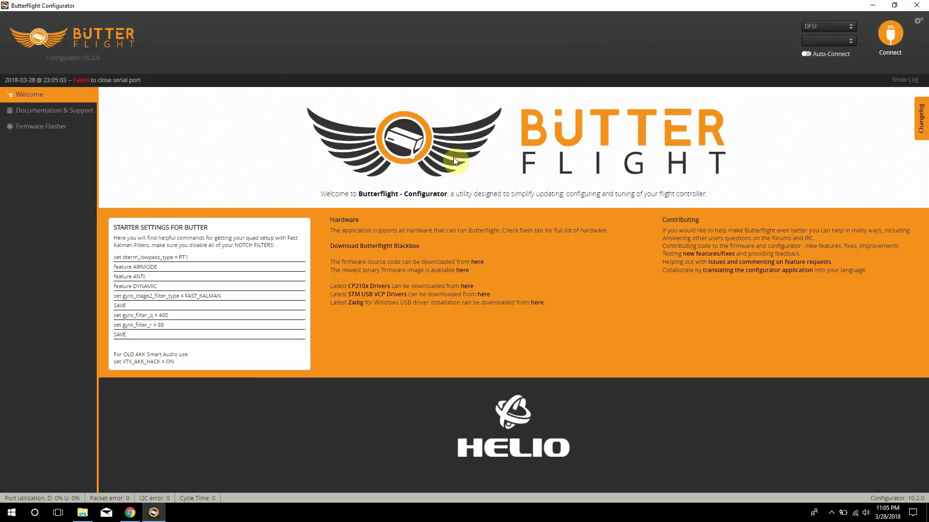
Load the local Butterflight 3.4.3 HEX file from the Desktop into the Firmware Flasher.
left_click(41, 132)
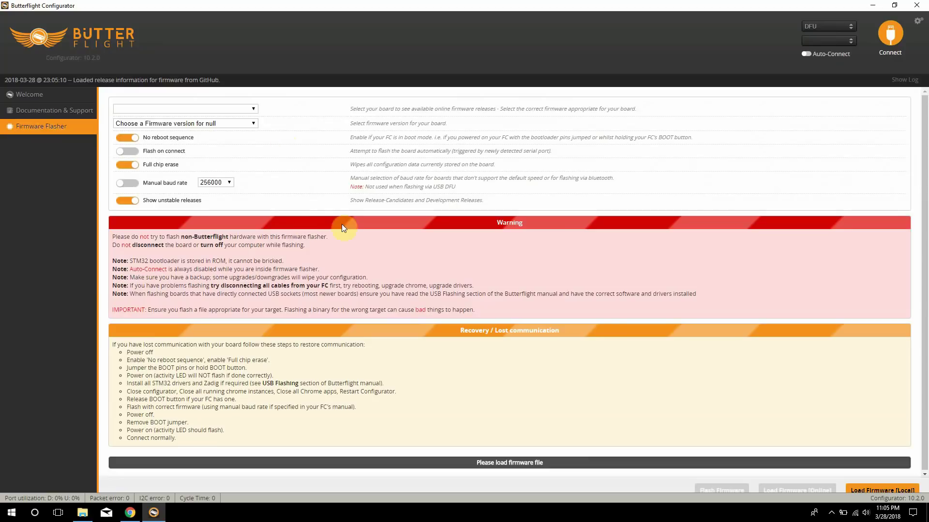
left_click(869, 489)
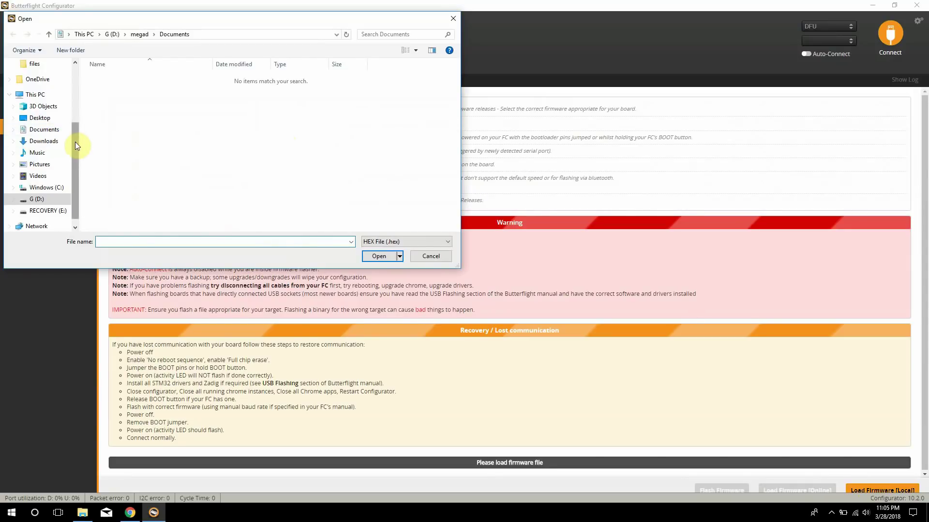
left_click_drag(74, 141, 75, 125)
left_click(47, 143)
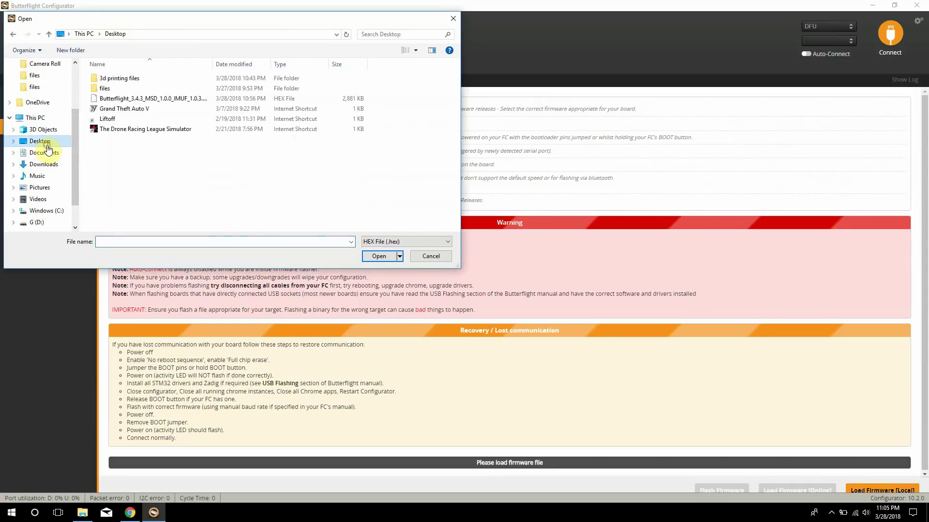
double_click(132, 100)
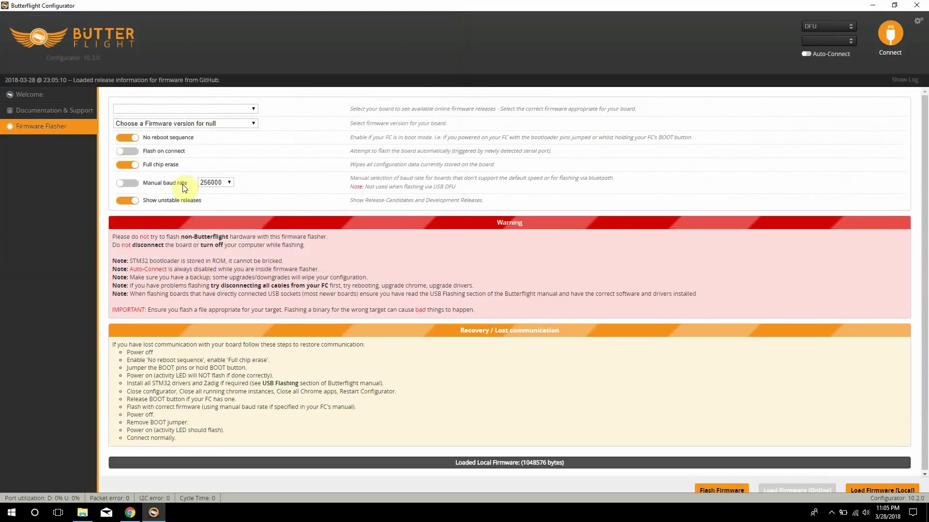
Start flashing the Butterflight firmware, then return to the browser while it runs.
left_click(712, 491)
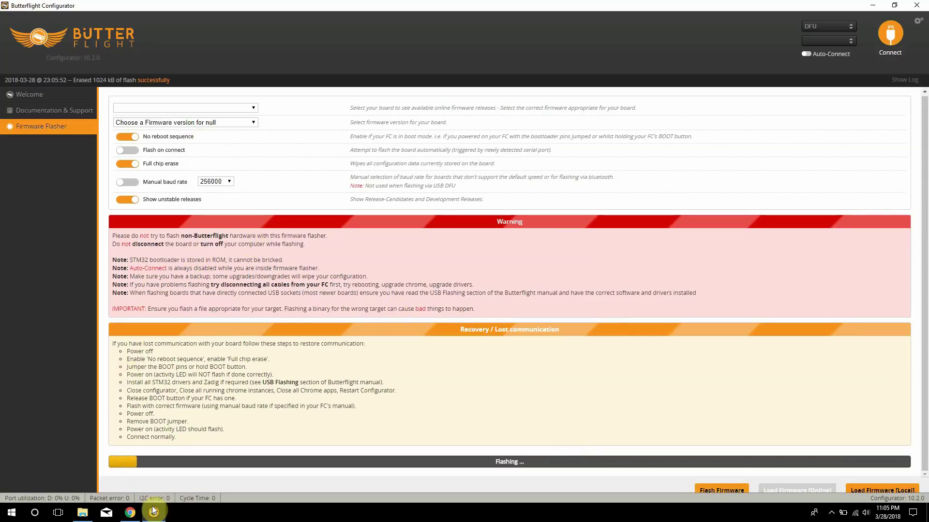
left_click(134, 512)
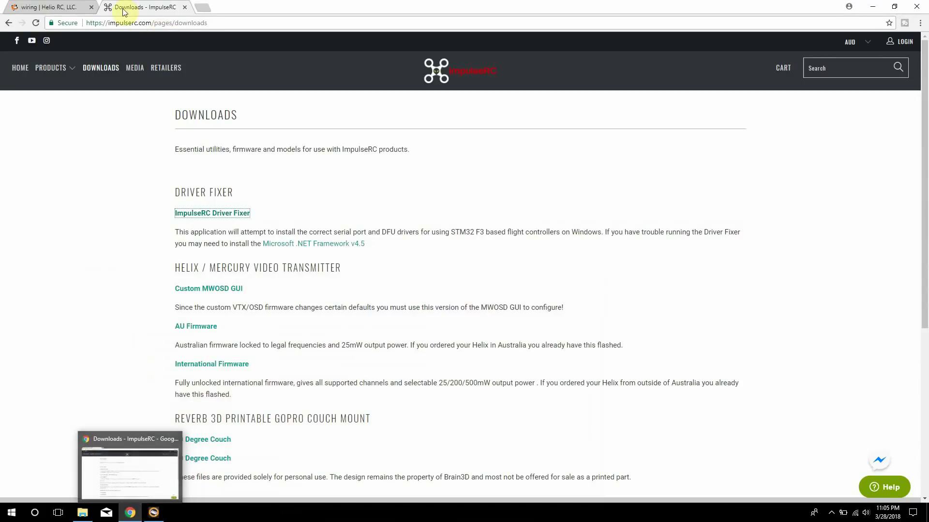
Show the Helio docs' CLI Commands section listing the imuf filter settings, msd and imufupdate.
left_click(52, 7)
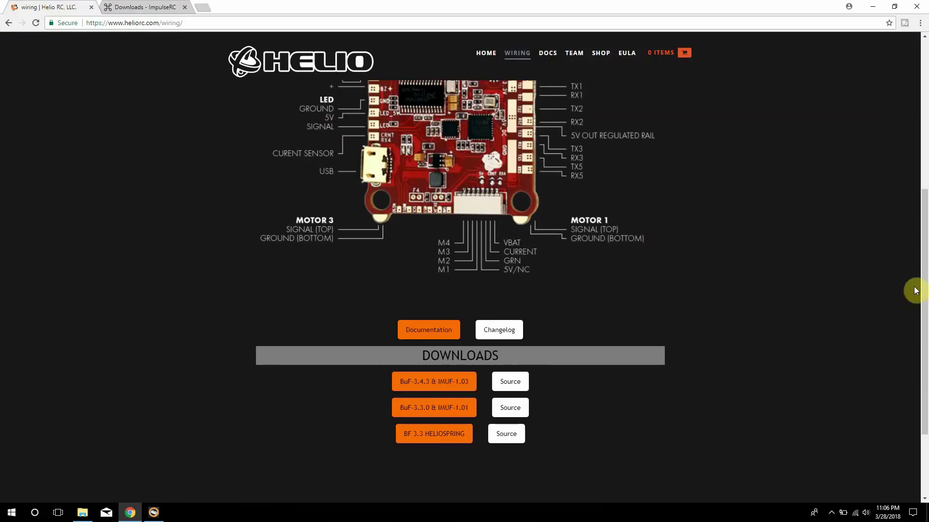
scroll(922, 276, "up", 4)
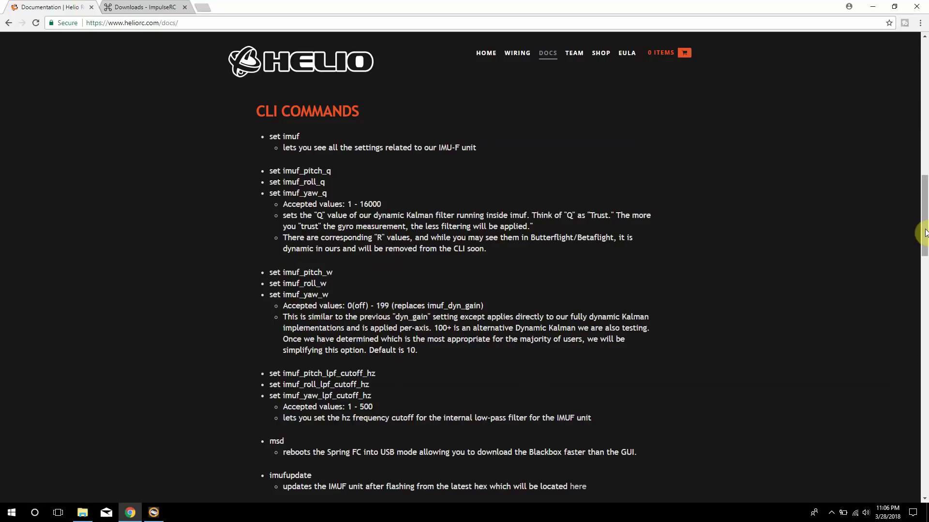
scroll(924, 236, "down", 2)
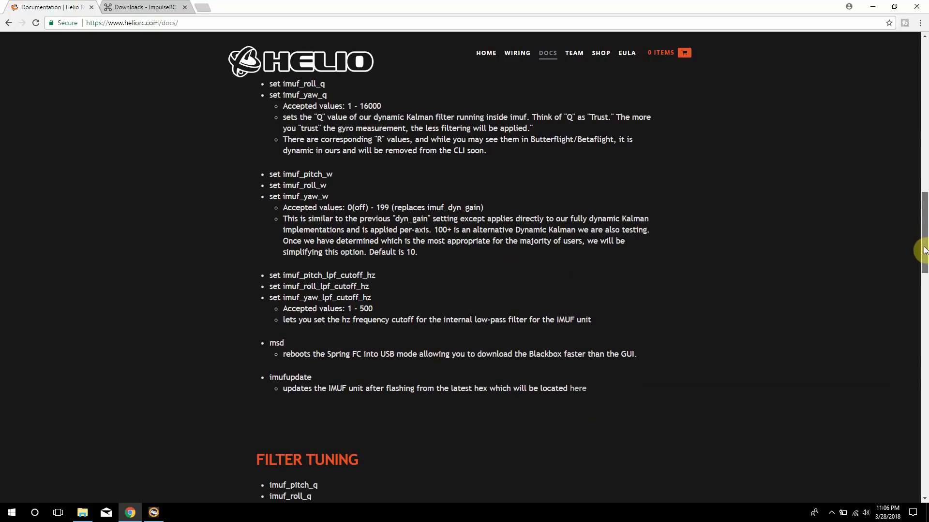
scroll(924, 238, "up", 2)
mouse_move(924, 238)
left_mouse_down()
mouse_move(924, 226)
mouse_move(922, 271)
mouse_move(918, 233)
left_mouse_up()
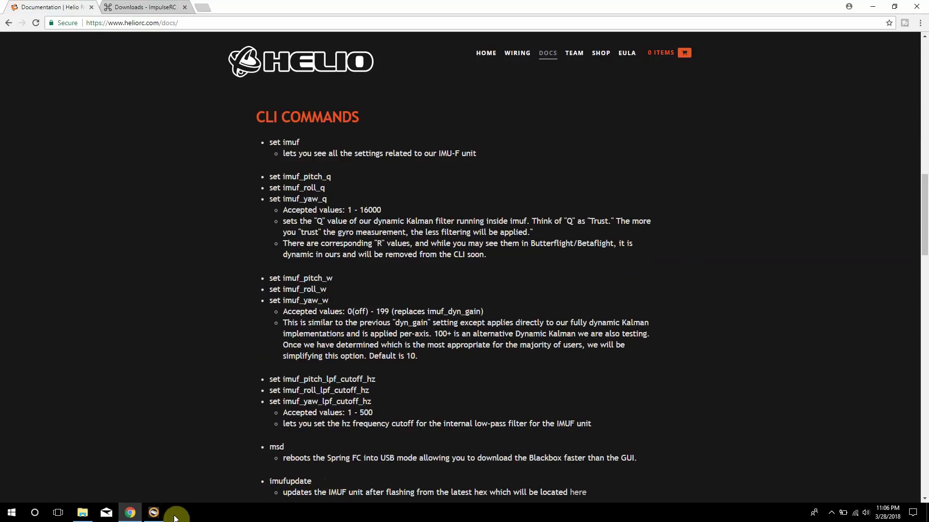
Wait for the firmware flash to finish until the flasher reports Programming: SUCCESSFUL.
left_click(154, 513)
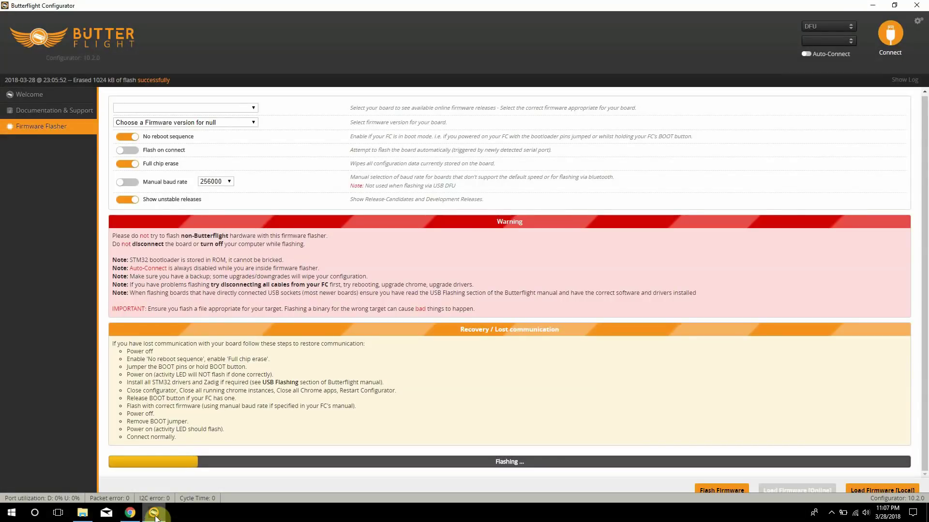
left_click(130, 512)
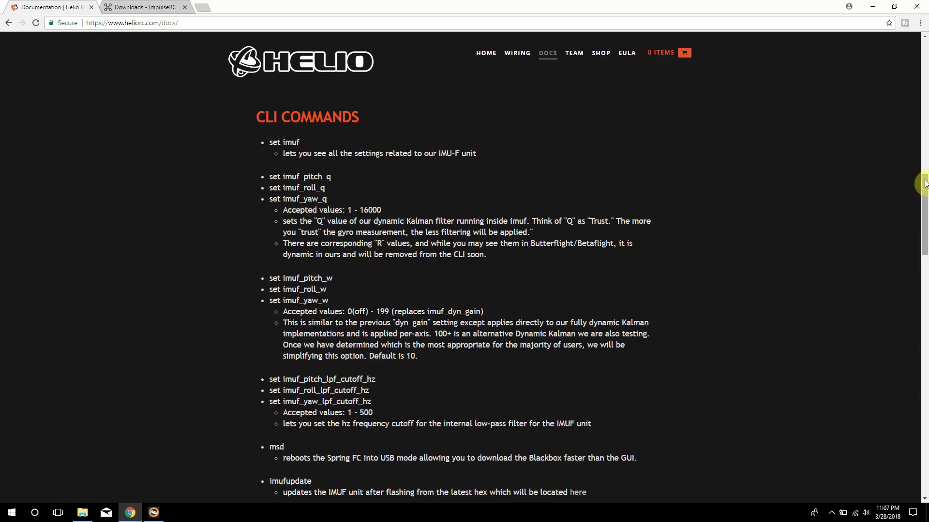
left_click(161, 517)
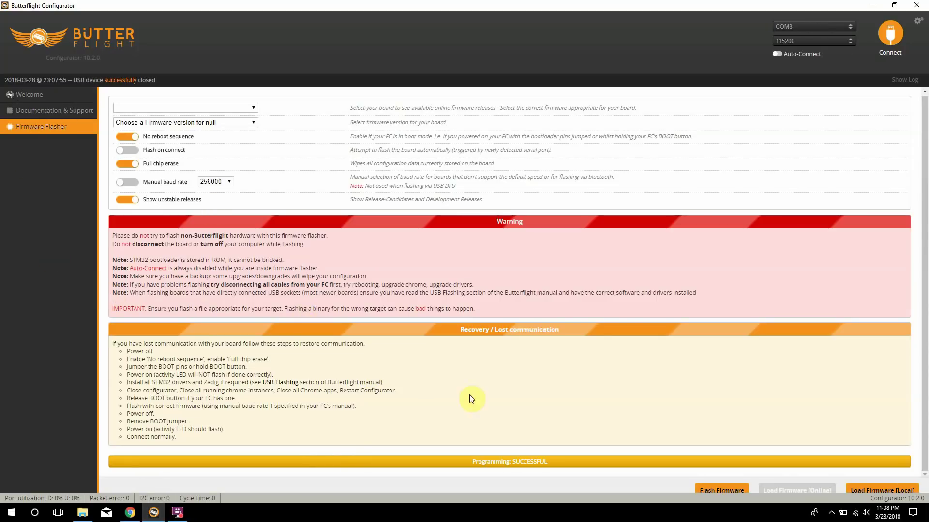
Connect to the flashed HESP board and run imufupdate in the CLI.
left_click(46, 93)
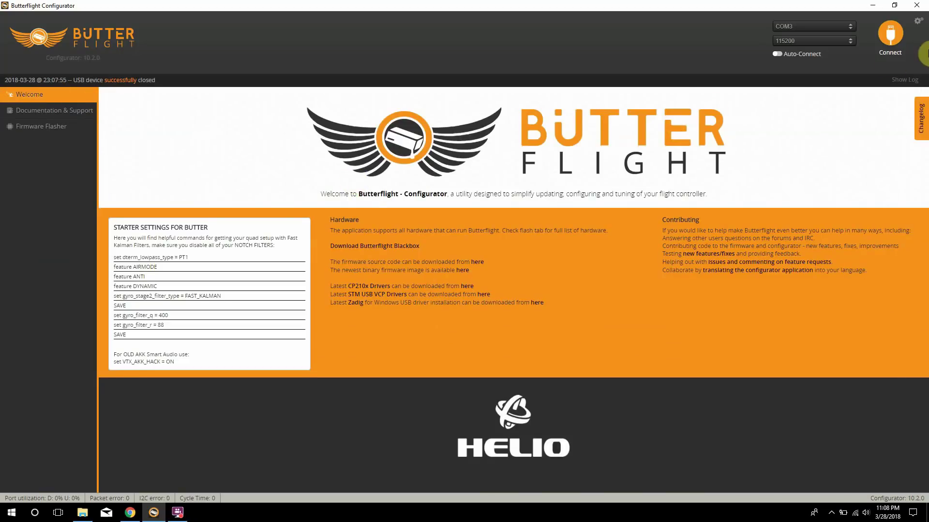
left_click(891, 30)
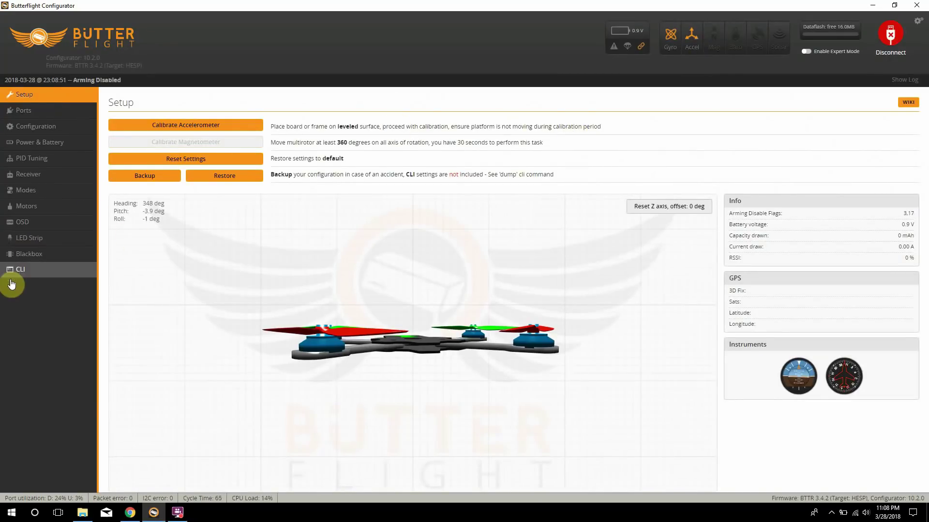
left_click(20, 269)
left_click(203, 459)
type("imu")
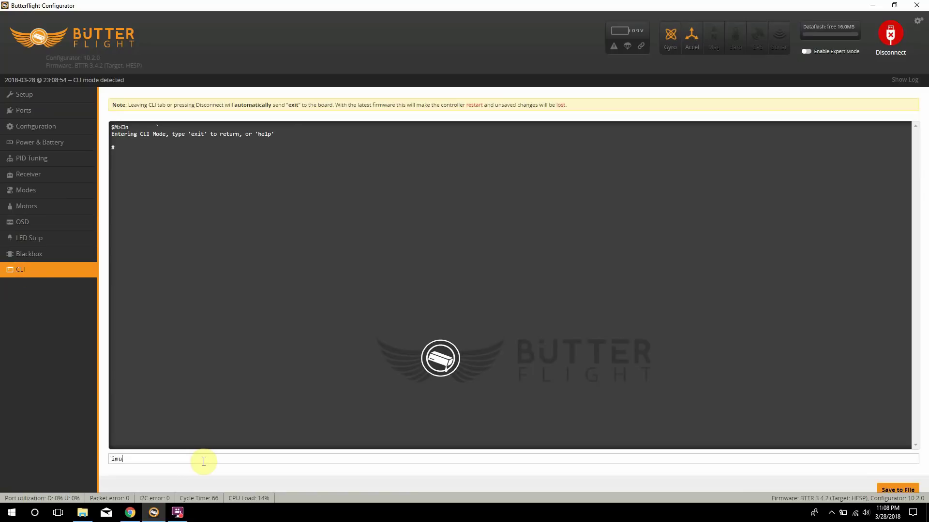
type("fupdate")
key("Return")
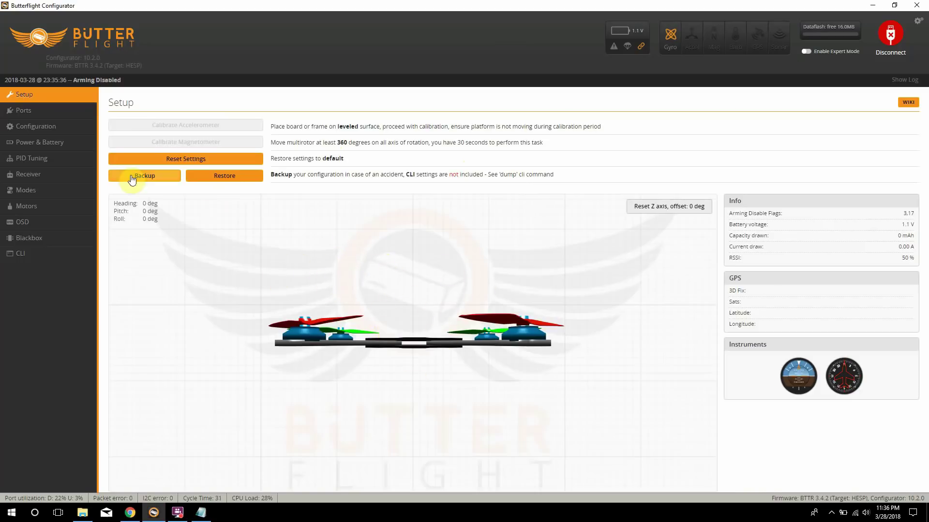
Show the Ports page with Serial Rx on UART3 and TBS SmartAudio on UART2.
left_click(52, 110)
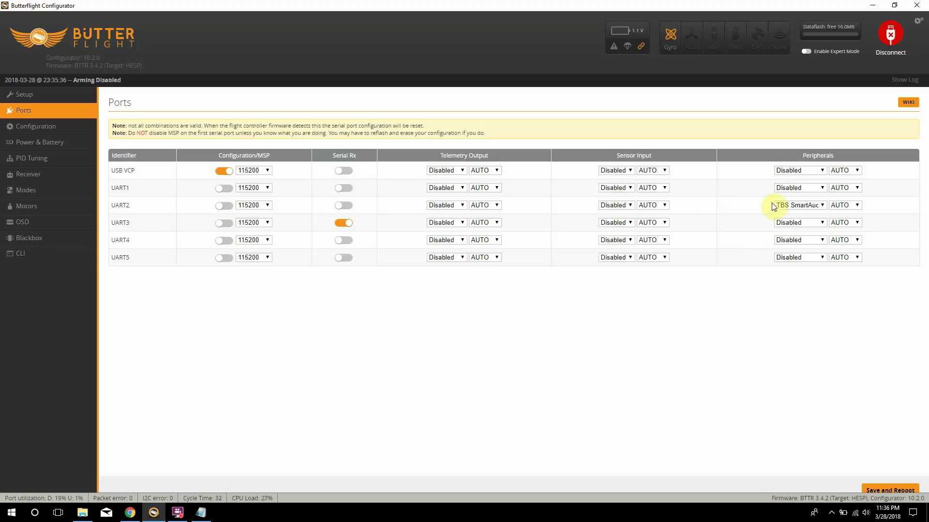
Keep UART2 on TBS SmartAudio, leave UART3 and UART4 telemetry Disabled, then reconnect.
left_click(799, 205)
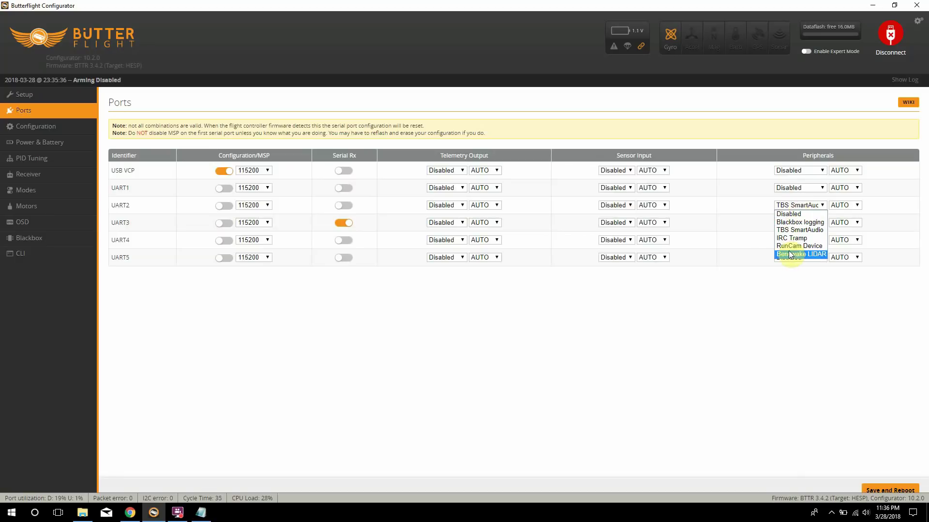
left_click(596, 332)
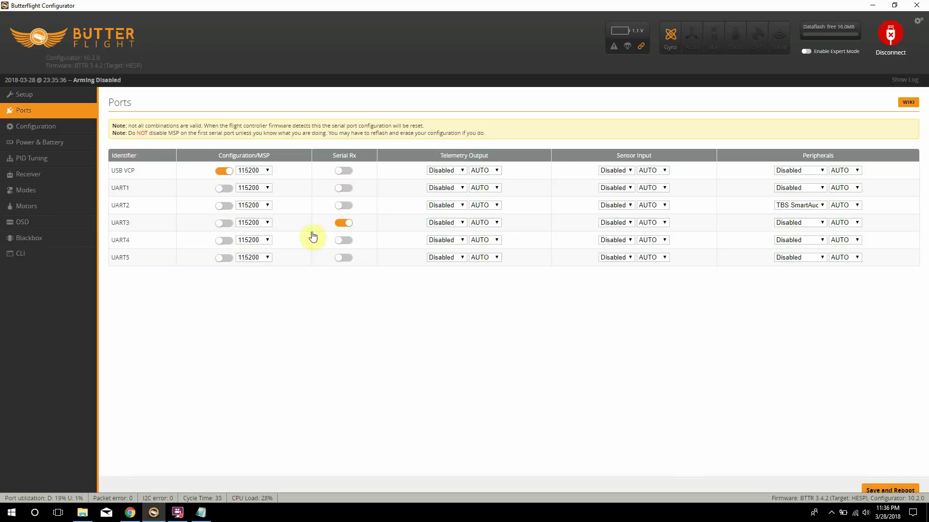
left_click(461, 223)
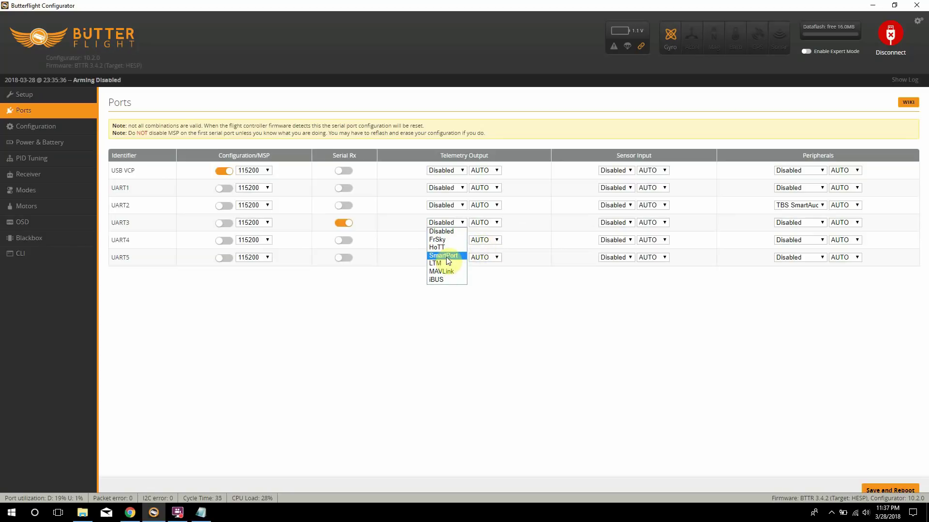
left_click(342, 231)
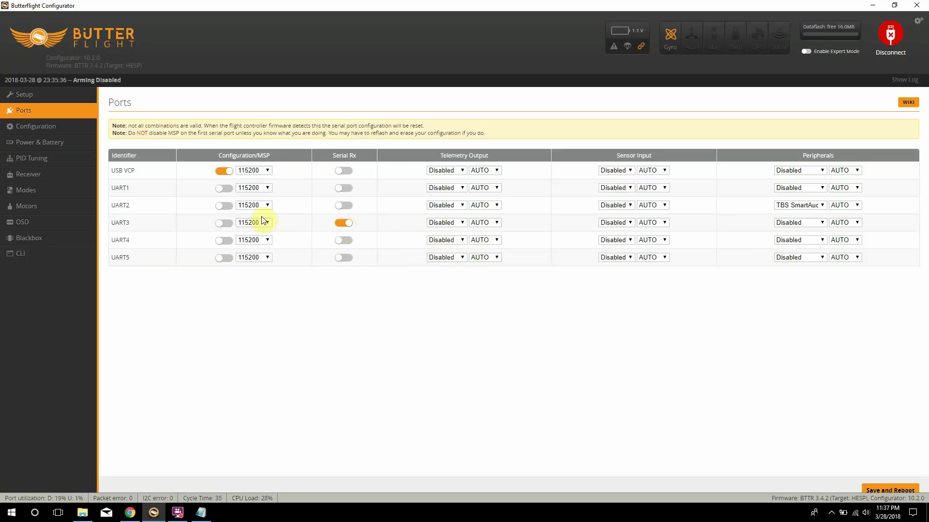
left_click(443, 240)
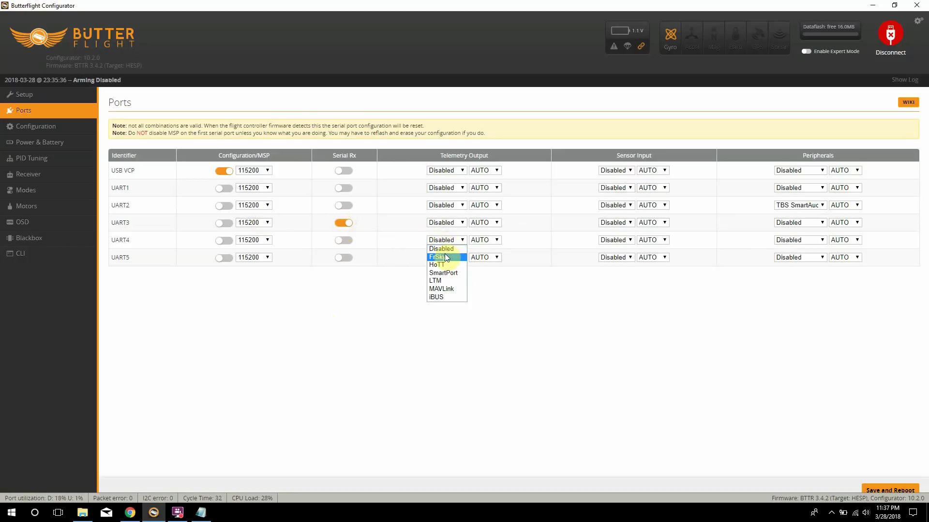
left_click(314, 341)
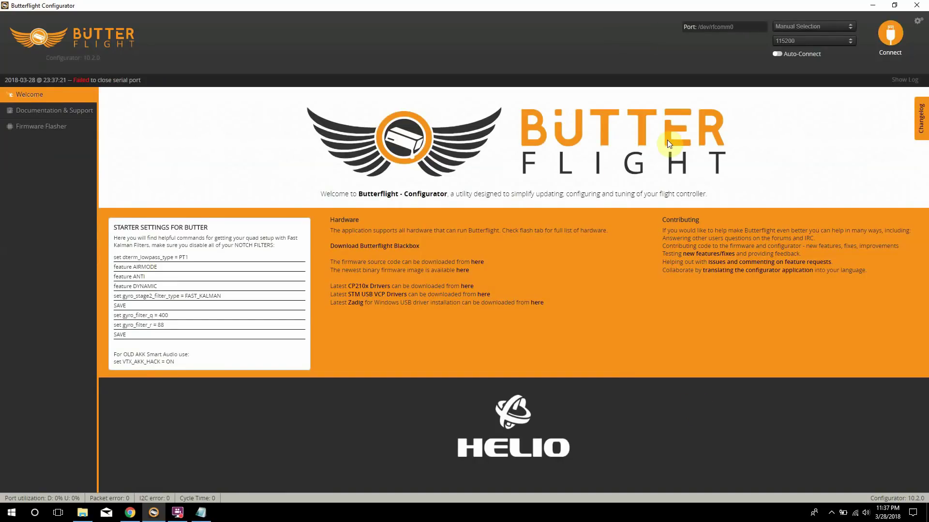
left_click(889, 34)
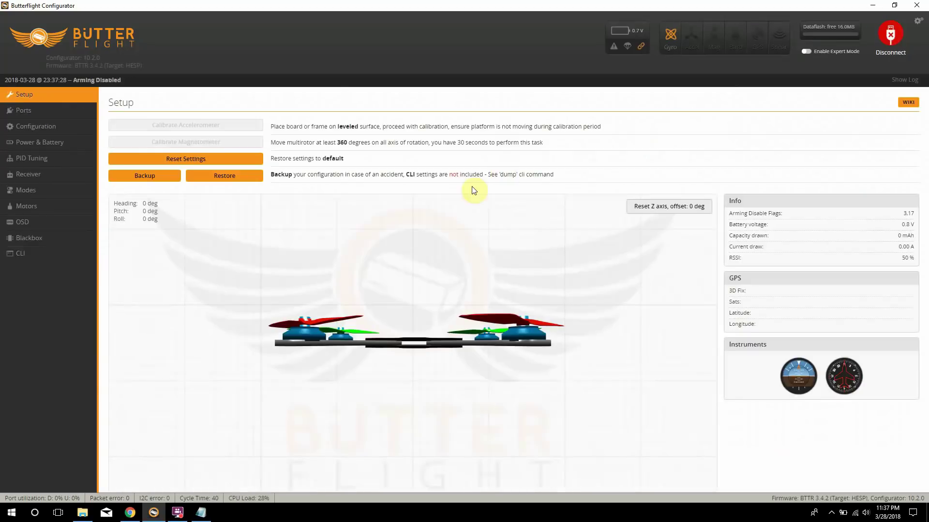
In Configuration, keep DSHOT1200 and 32 kHz gyro, and raise Motor Idle Throttle to 5.00%.
left_click(48, 123)
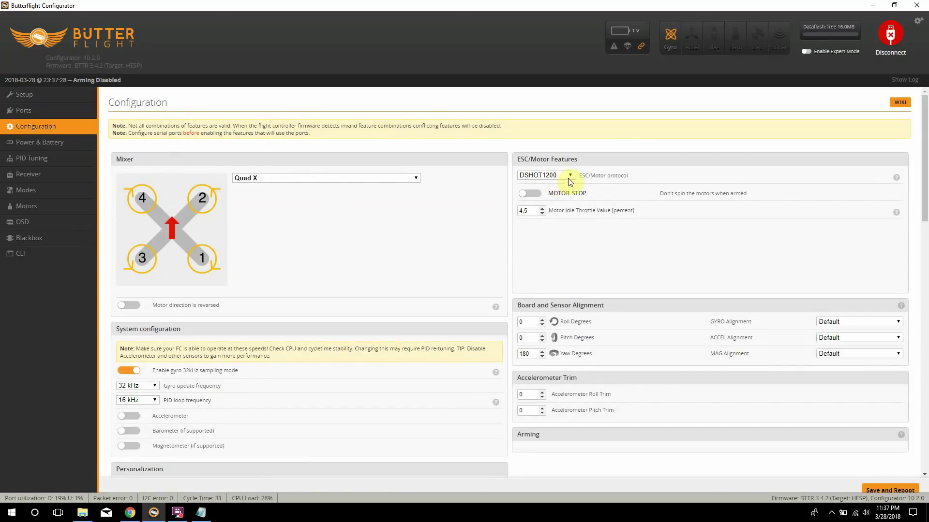
left_click(549, 177)
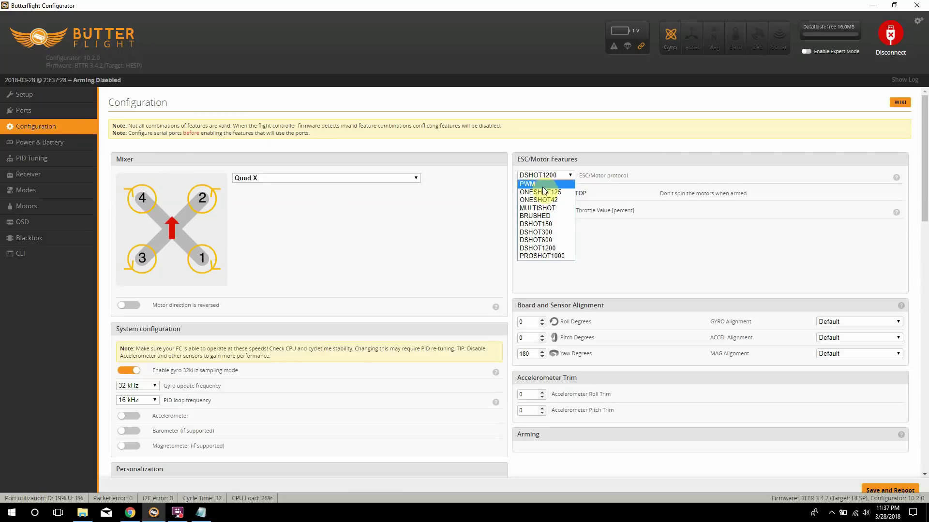
left_click(541, 247)
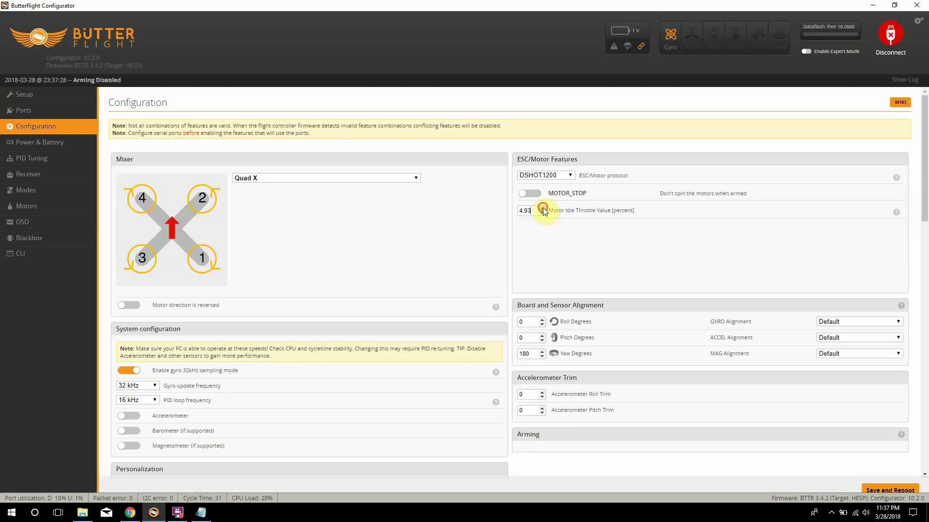
left_click(543, 209)
left_click(153, 387)
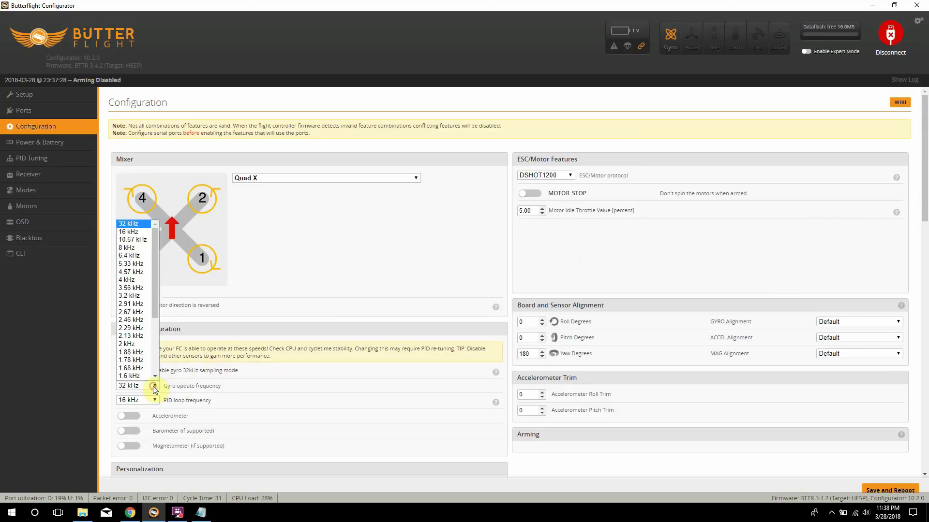
left_click(261, 270)
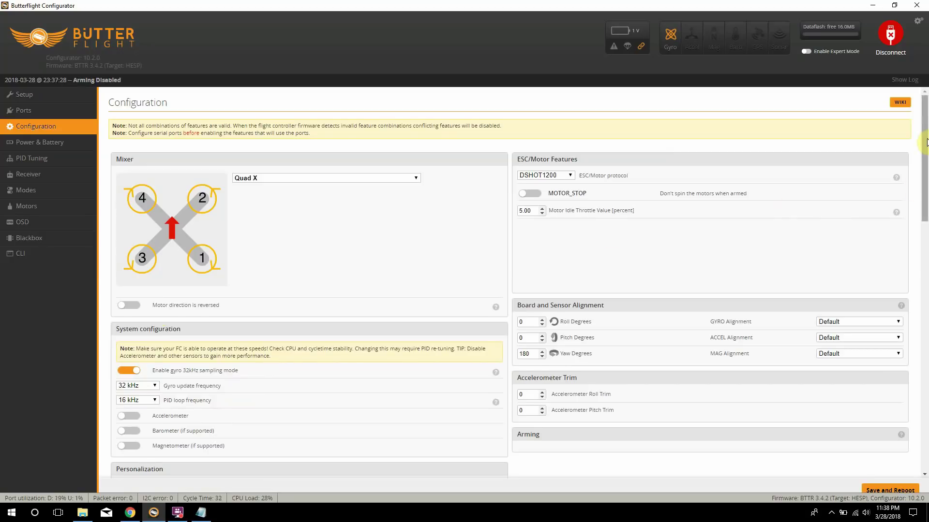
Review Other Features and Beeper Configuration, then go to Power & Battery.
left_click_drag(925, 141, 926, 166)
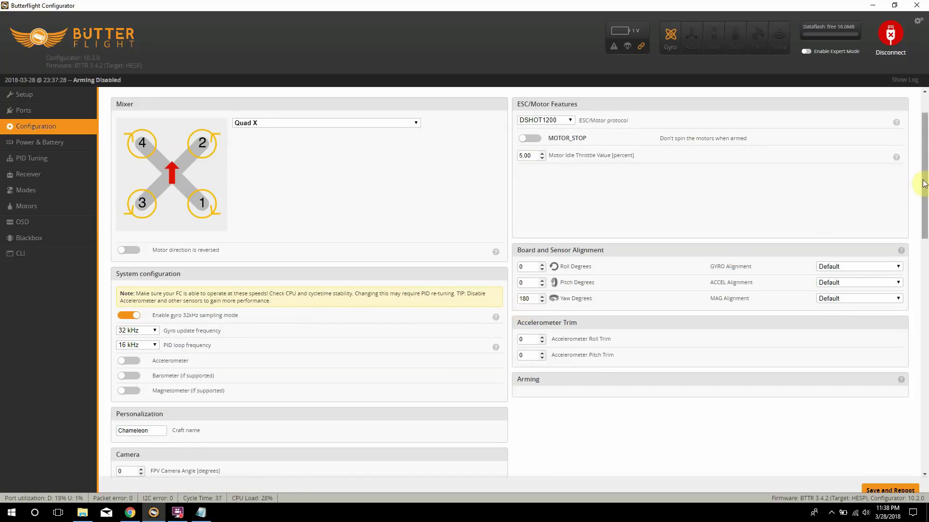
left_click_drag(925, 181, 915, 236)
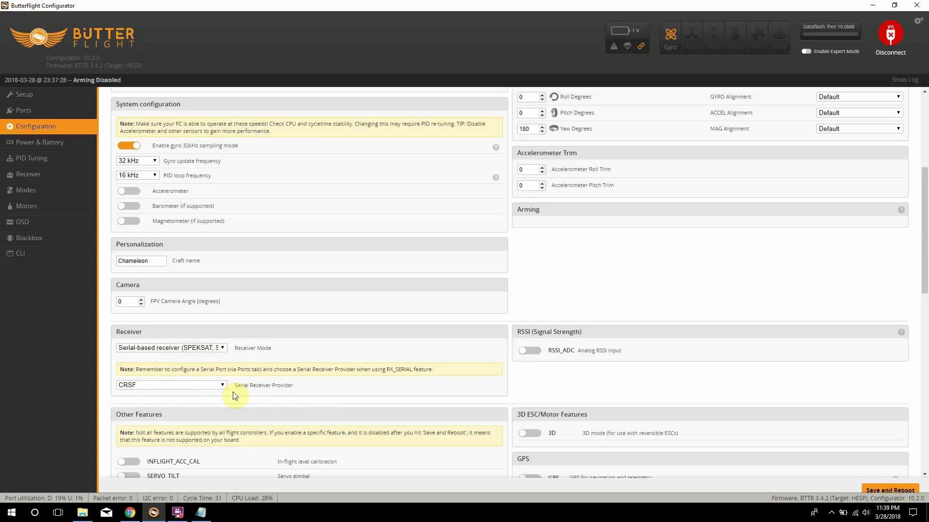
left_click(925, 253)
left_click_drag(925, 254, 915, 325)
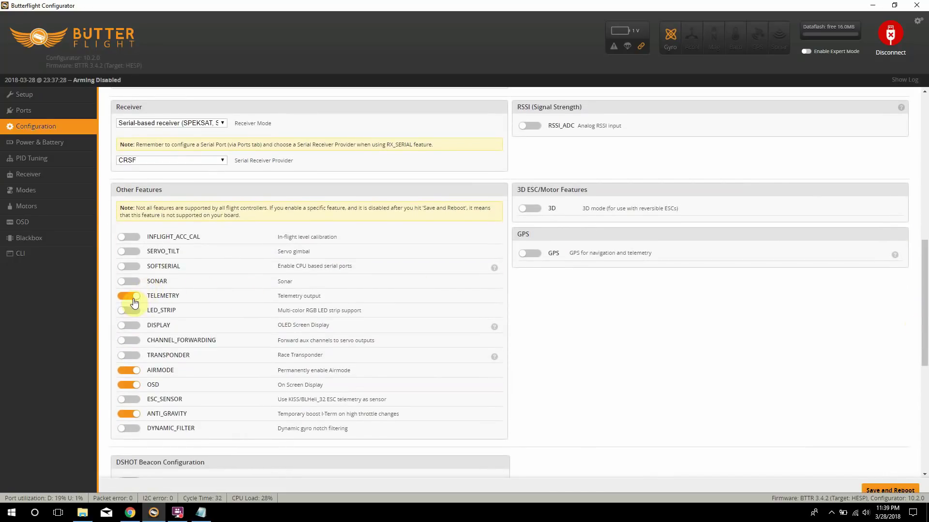
left_click(134, 415)
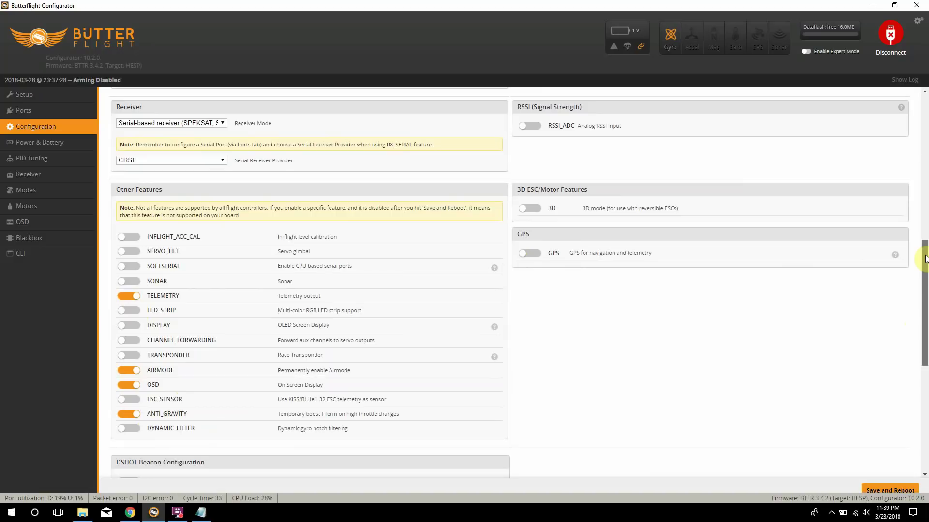
left_click_drag(925, 258, 924, 367)
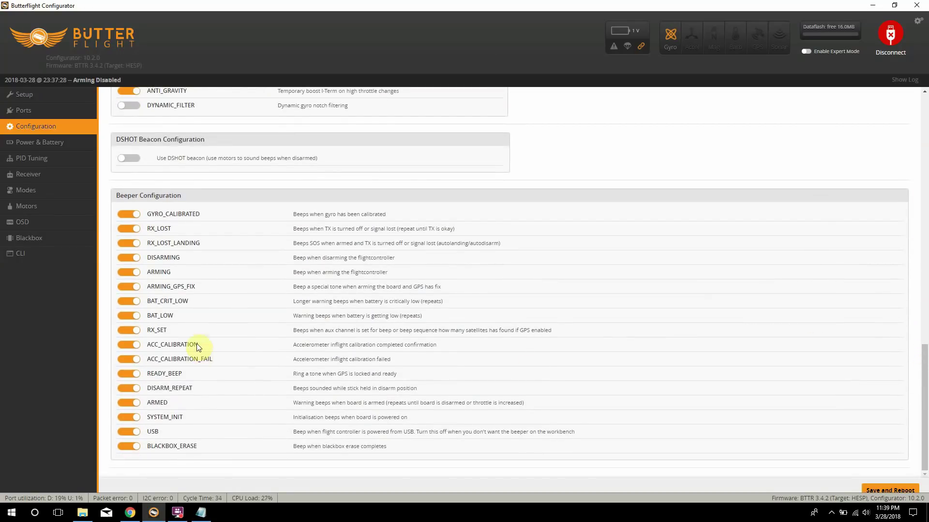
Check the minimum, maximum and warning cell voltages, then go to PID Tuning.
left_click(30, 144)
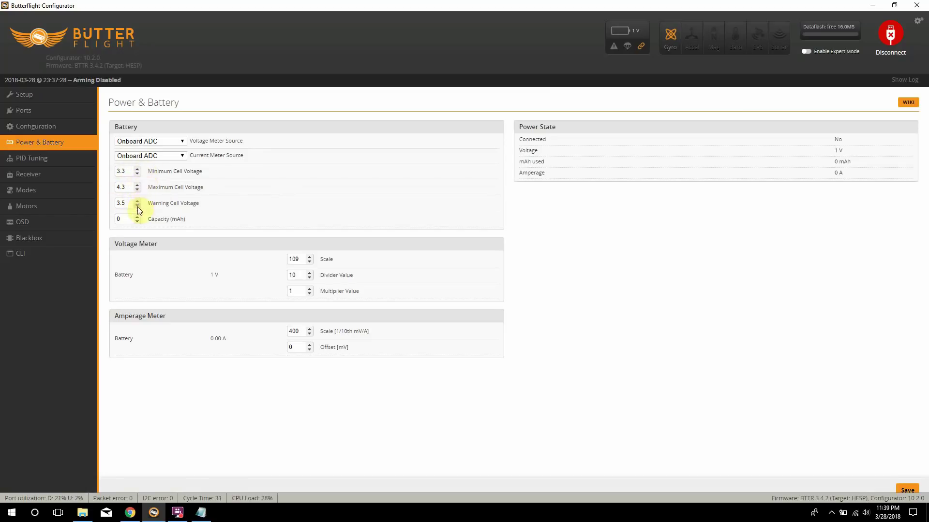
left_click(67, 160)
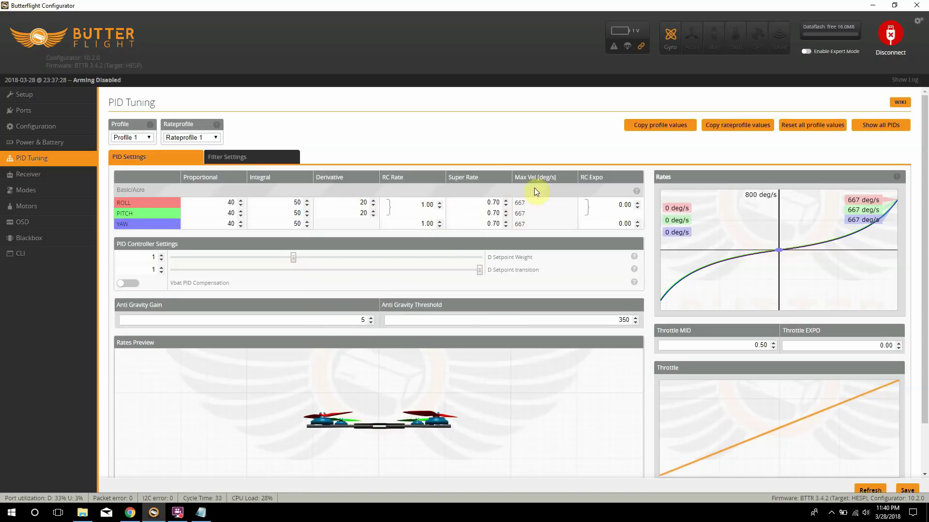
Show the Filter Settings and leave the D-Term Lowpass Filter type at PT1.
left_click(222, 161)
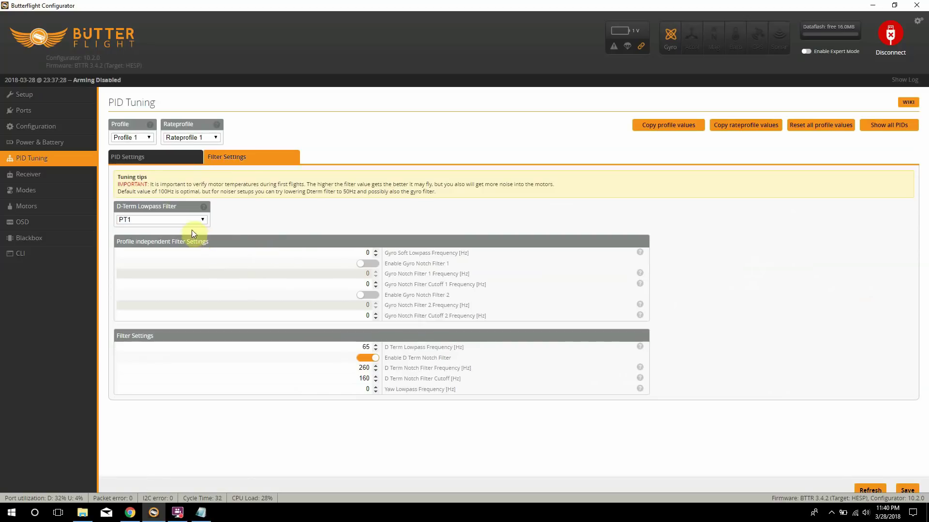
left_click(167, 219)
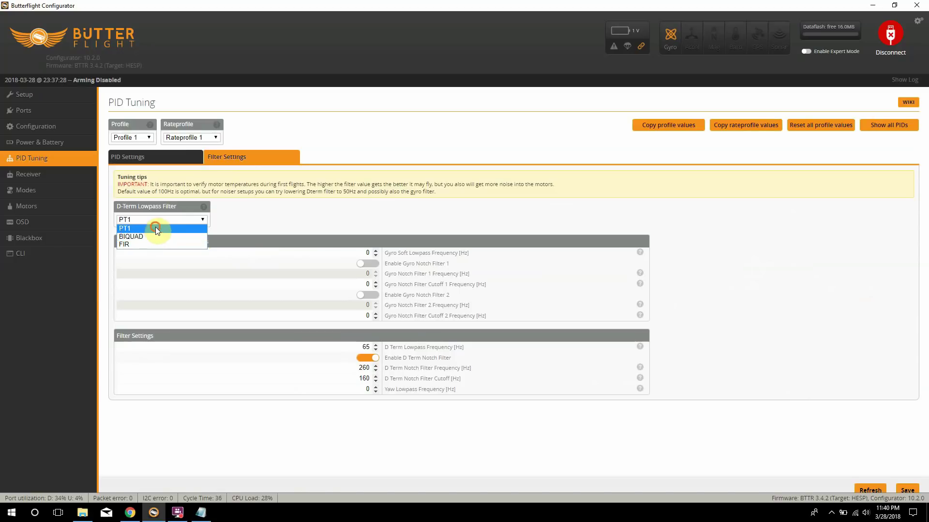
left_click(154, 228)
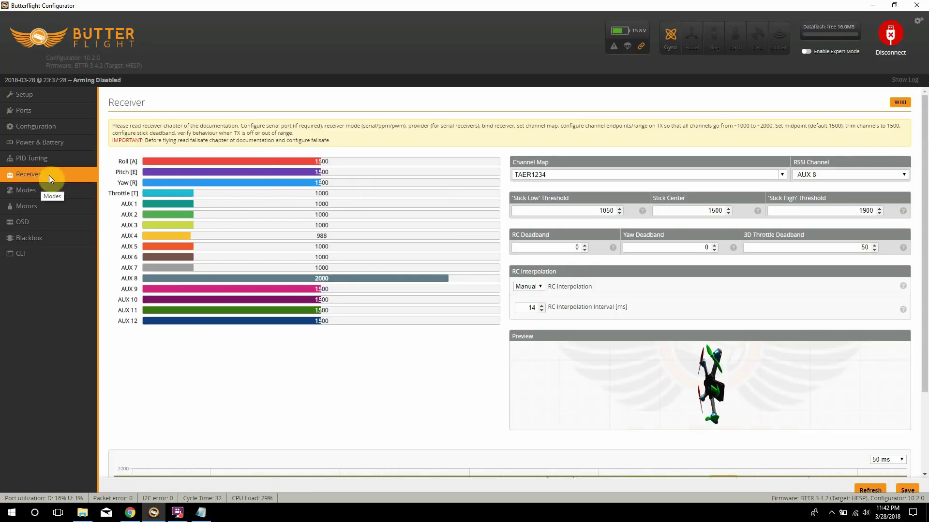
Add an ARM mode range on AUX 1 spanning 1925–2050 and save it.
left_click(35, 192)
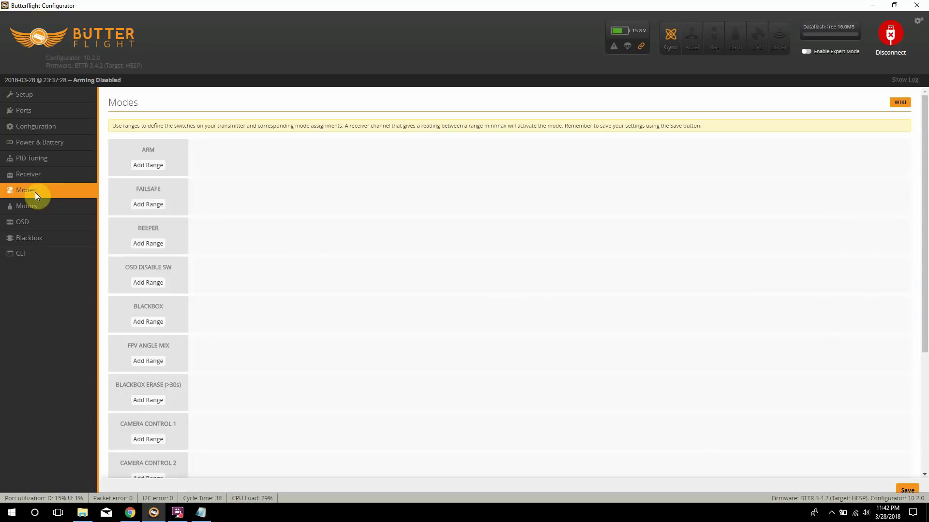
left_click(156, 166)
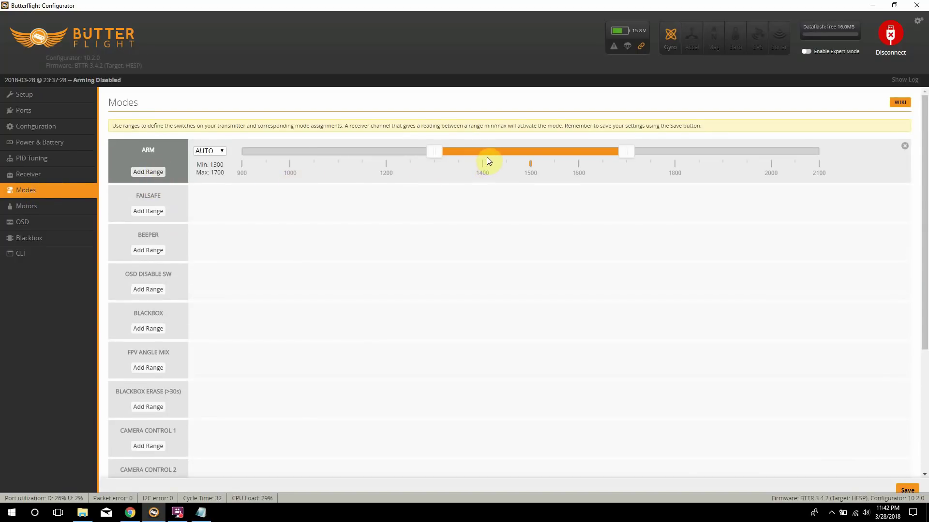
left_click(218, 152)
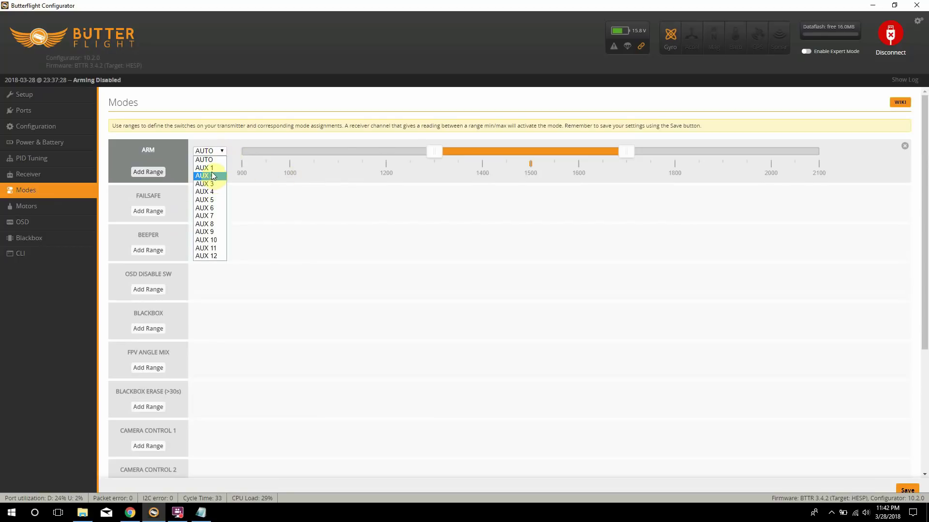
left_click(212, 169)
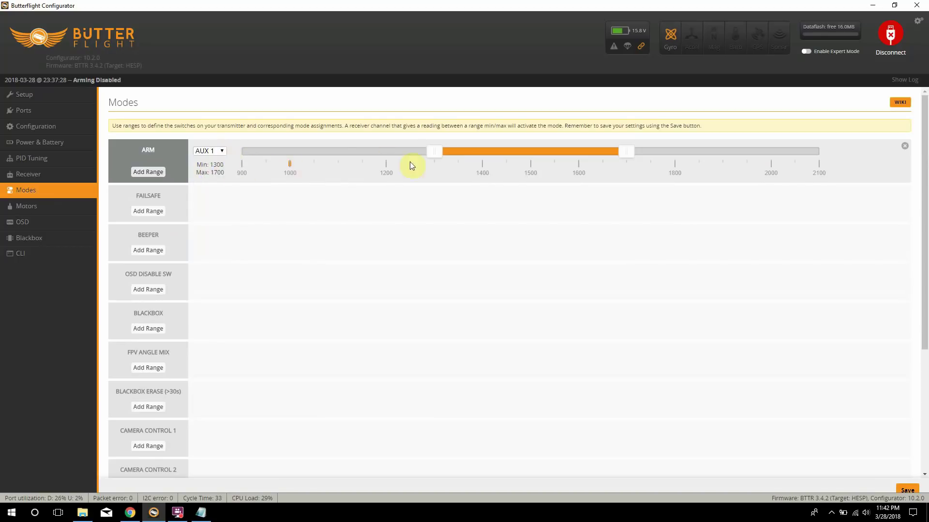
left_click_drag(501, 150, 694, 199)
left_click_drag(626, 149, 738, 195)
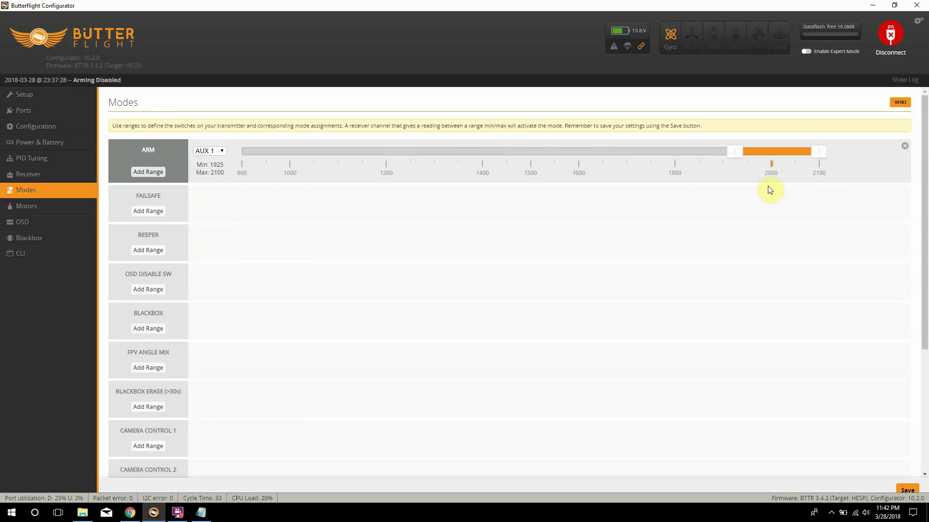
left_click_drag(818, 152, 806, 156)
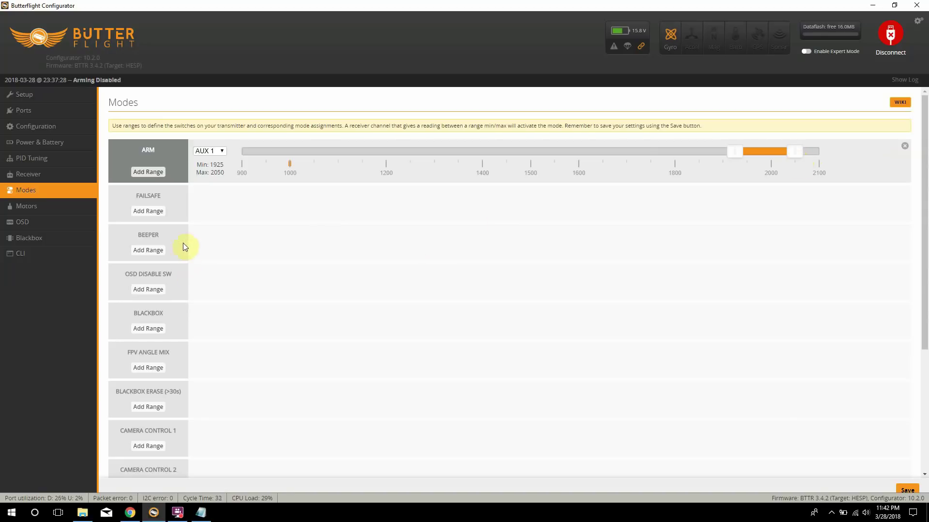
left_click(905, 490)
Add a BEEPER mode range on AUX 3 spanning 1950–2050 and save it.
left_click(140, 252)
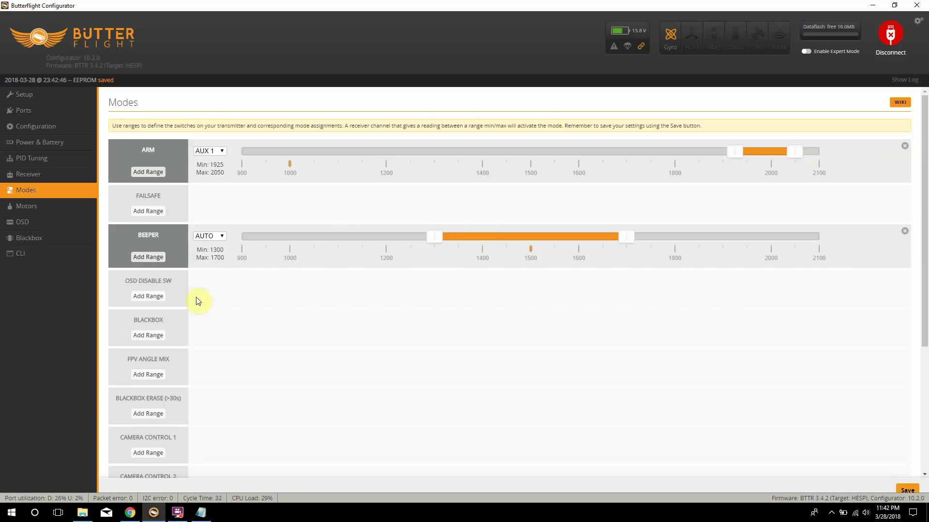
left_click(223, 236)
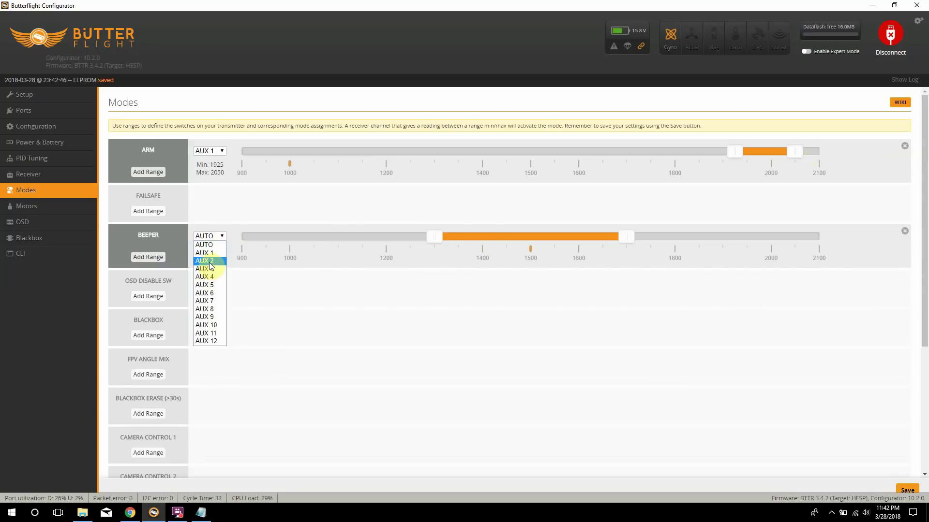
left_click(209, 261)
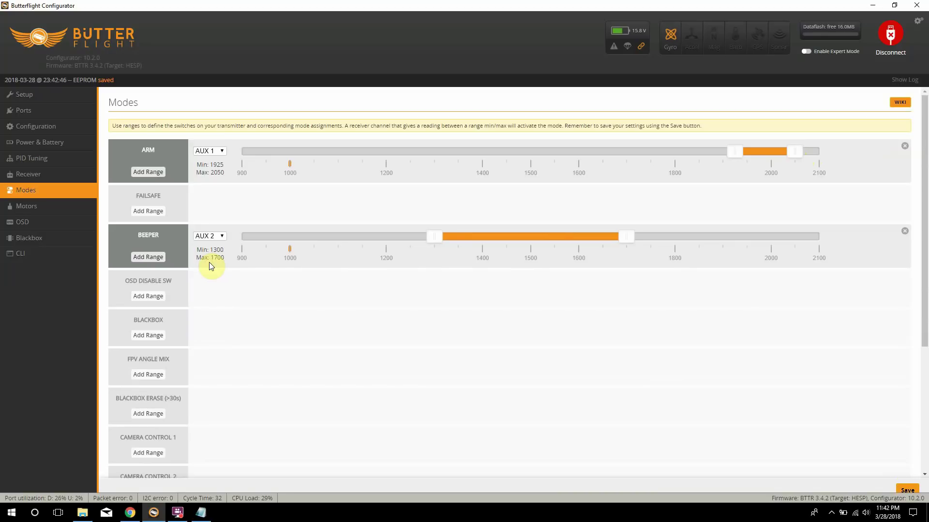
left_click(221, 236)
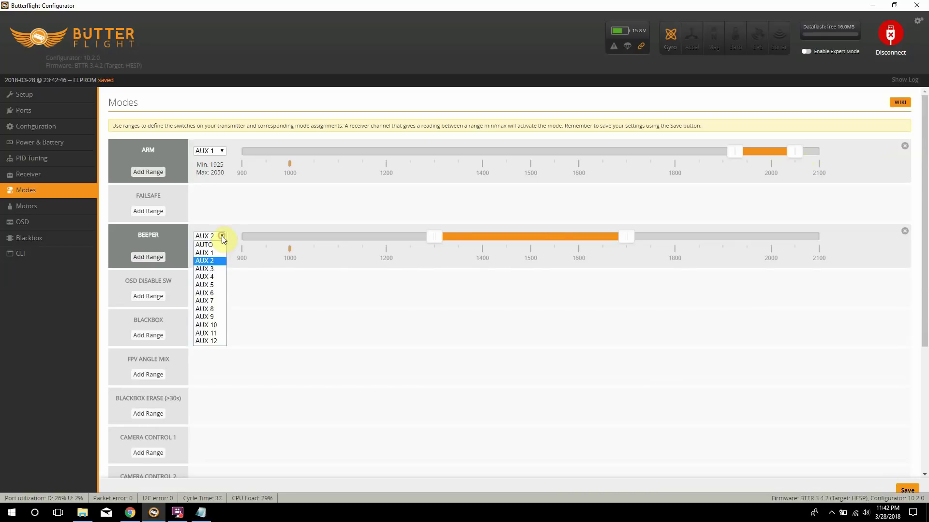
left_click(210, 276)
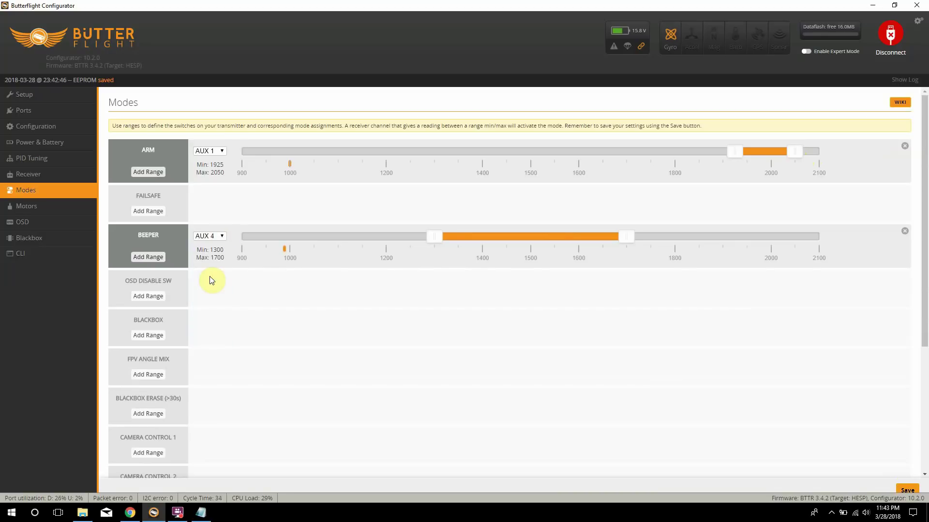
left_click(221, 236)
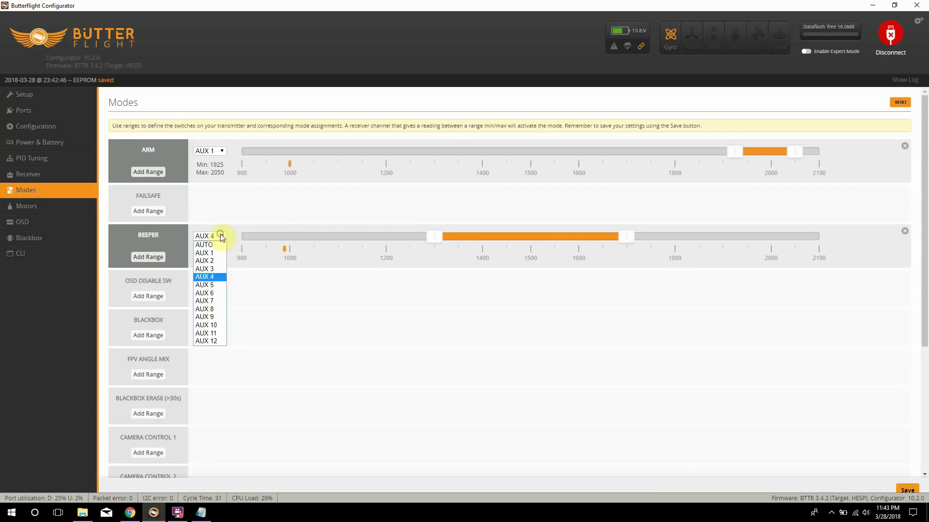
left_click(209, 269)
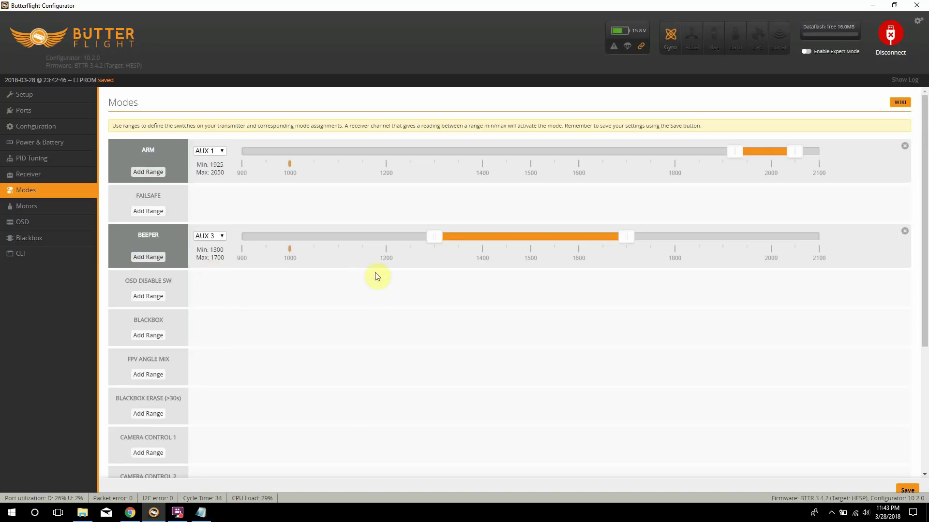
left_click_drag(492, 240, 705, 280)
left_click_drag(625, 238, 740, 260)
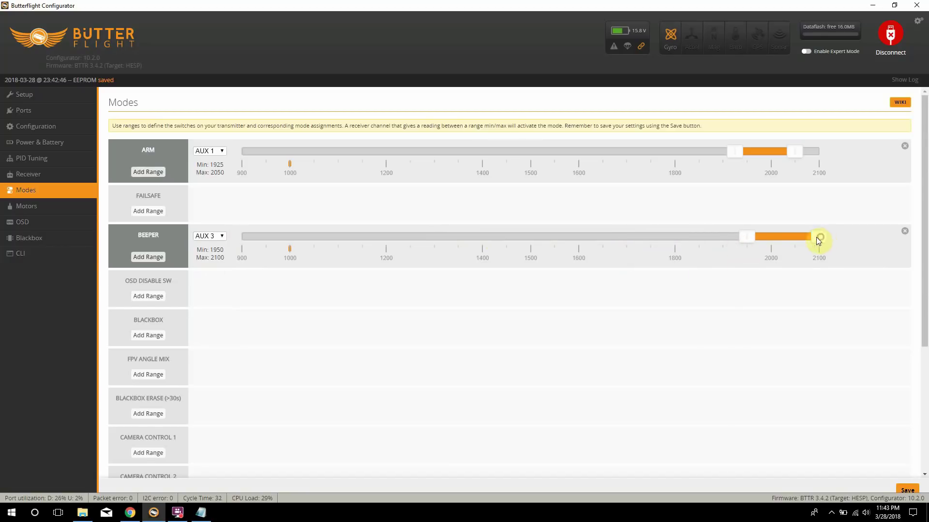
left_click_drag(818, 239, 799, 237)
left_click(907, 498)
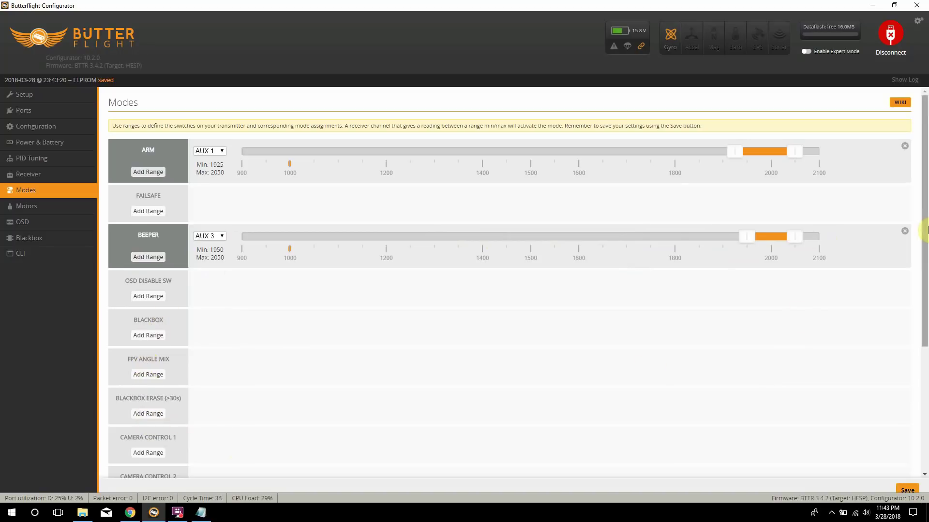
scroll(921, 252, "down", 1)
scroll(919, 289, "down", 3)
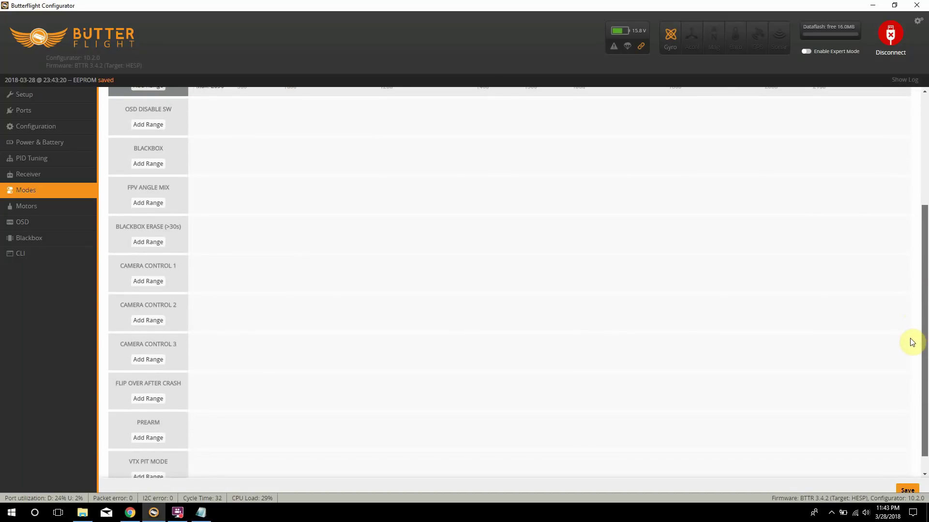
scroll(912, 342, "down", 1)
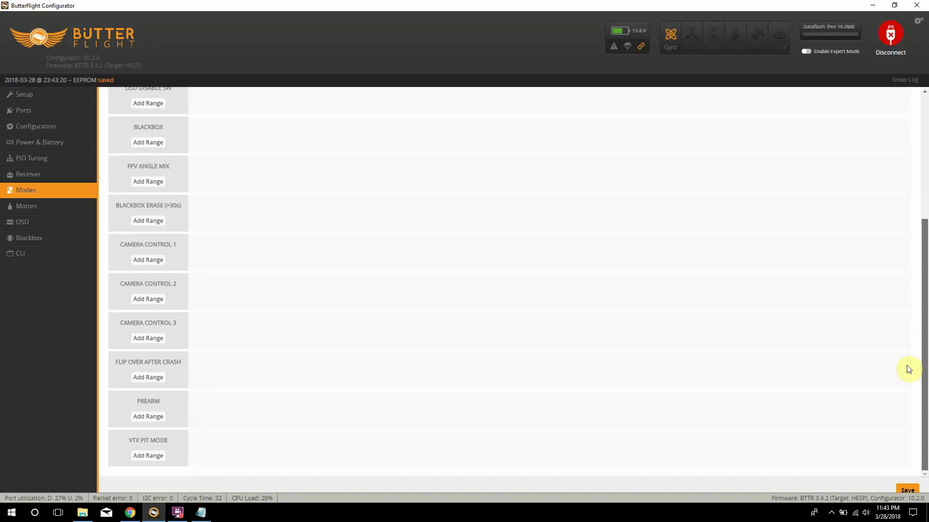
scroll(905, 339, "up", 4)
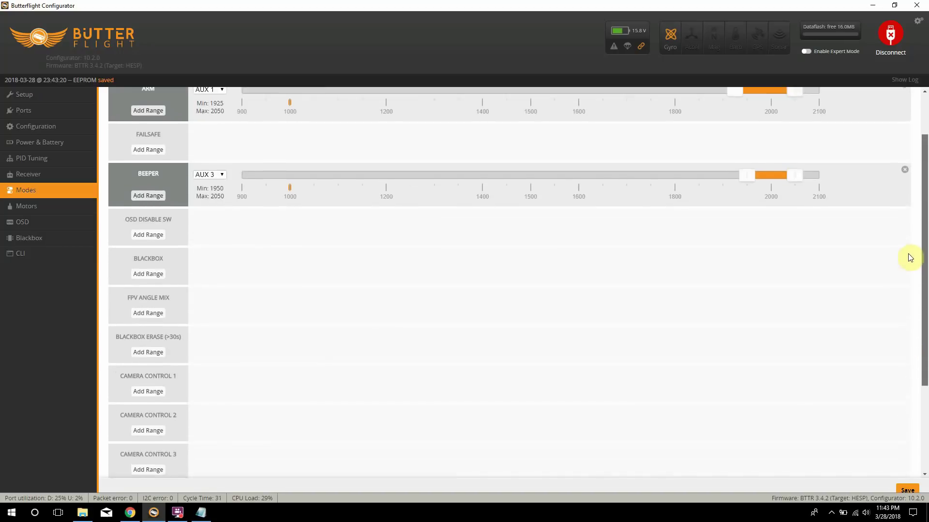
scroll(910, 257, "up", 2)
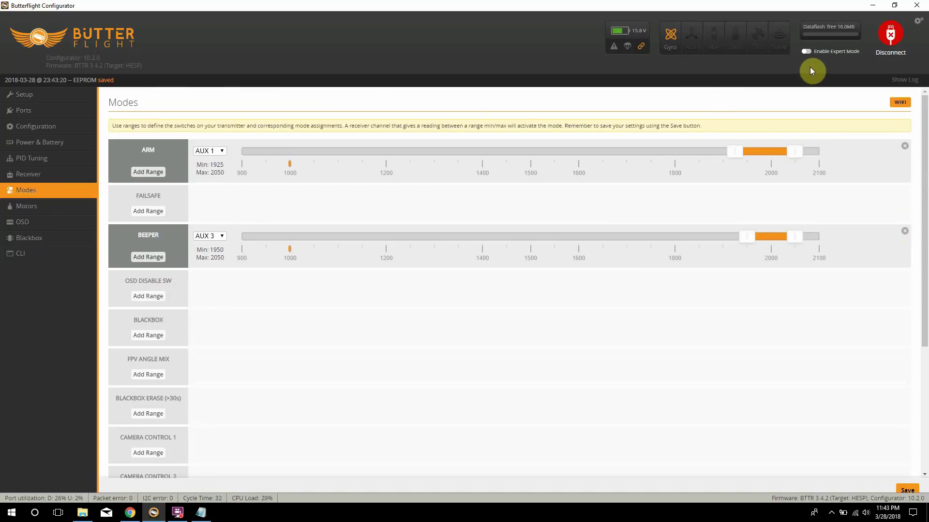
Enable expert mode and save adjustment 1: AUX 4, 900–2100, Rate Profile Selection via AUX 4.
left_click(806, 52)
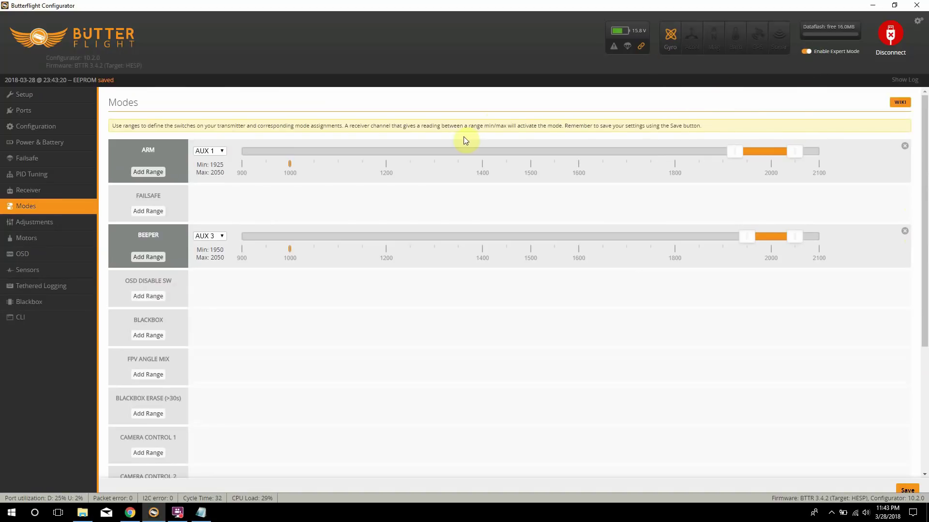
left_click(40, 221)
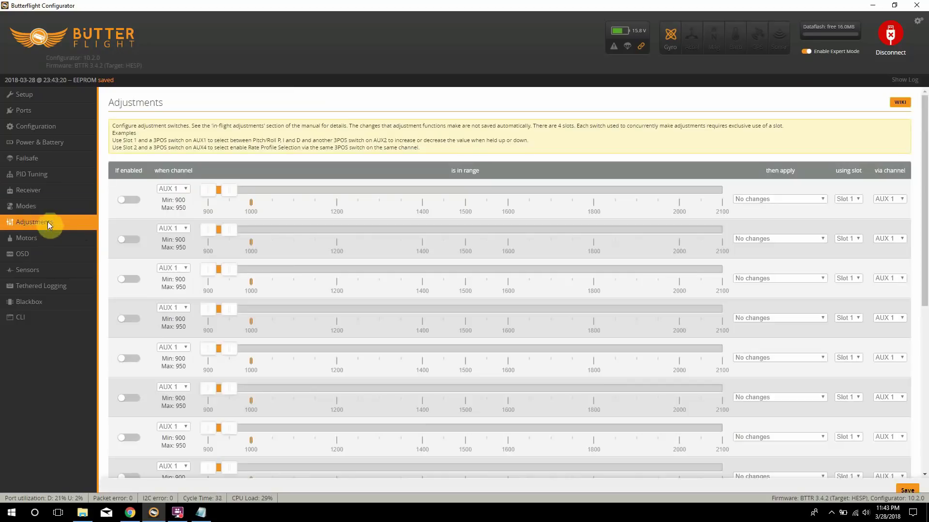
left_click(131, 200)
left_click(183, 190)
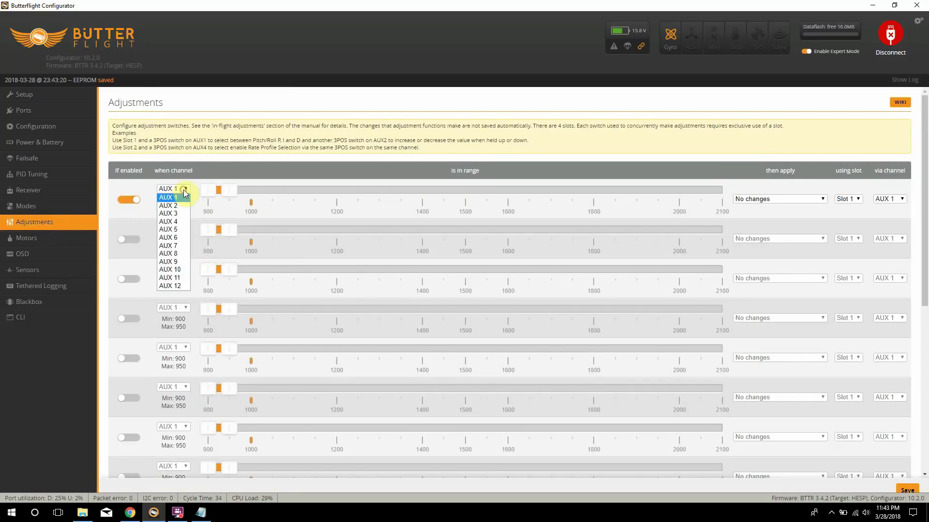
left_click(177, 222)
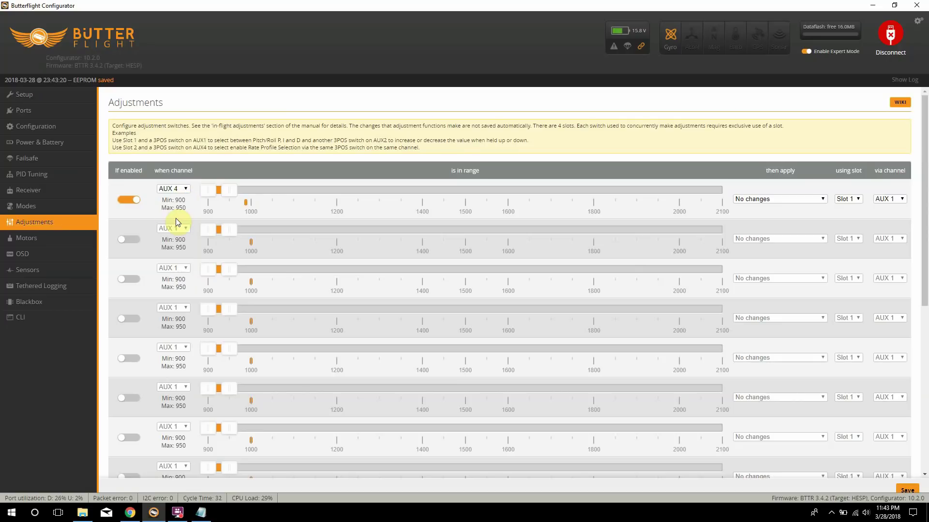
left_click_drag(230, 192, 734, 350)
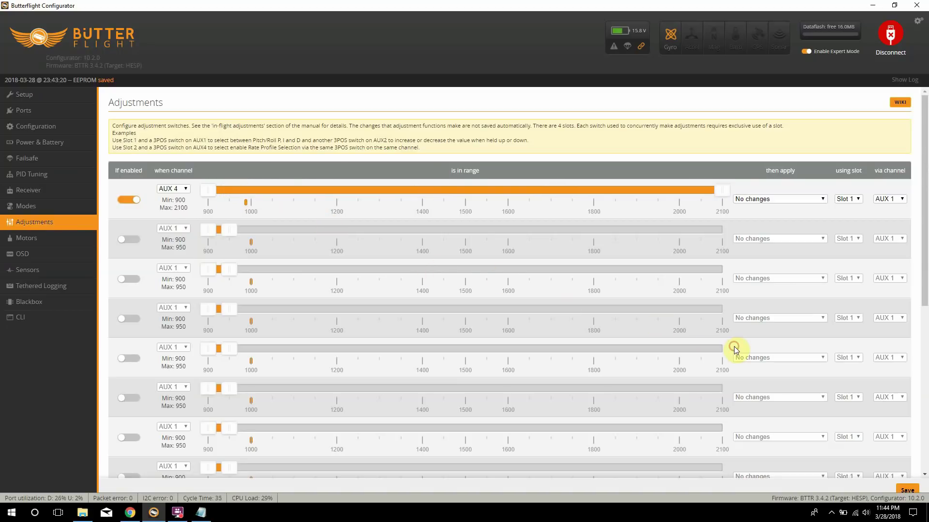
left_click(824, 201)
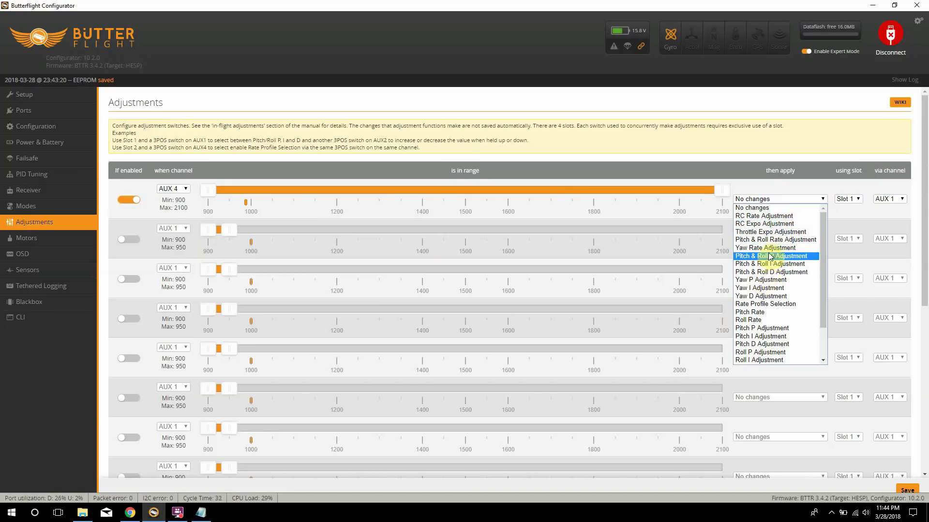
left_click(760, 305)
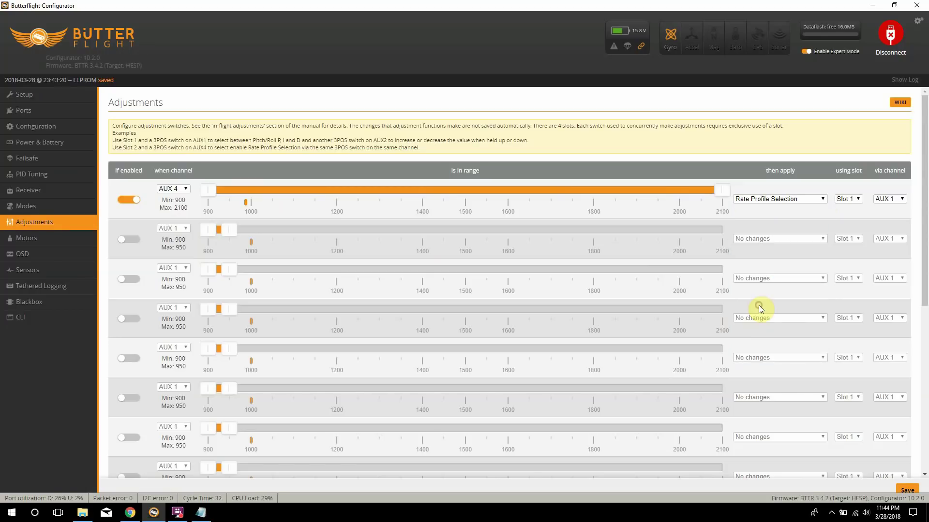
left_click(898, 198)
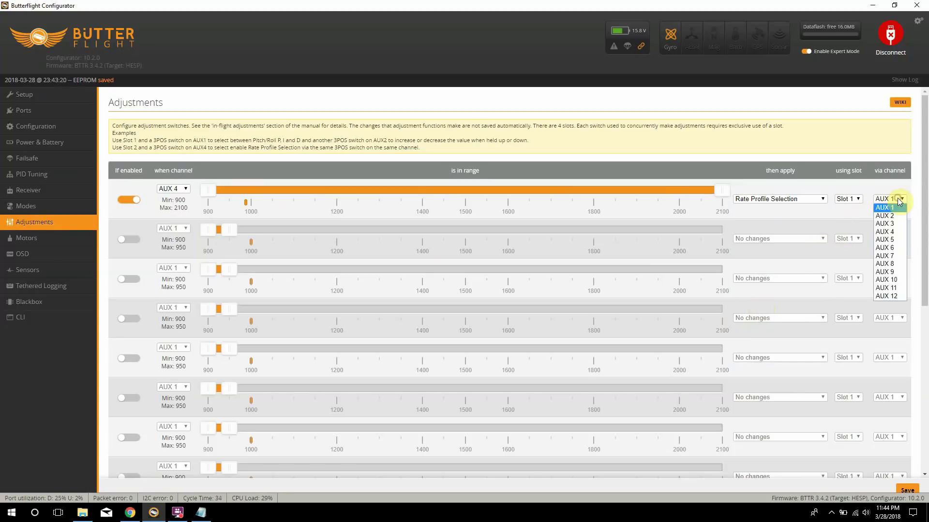
left_click(885, 232)
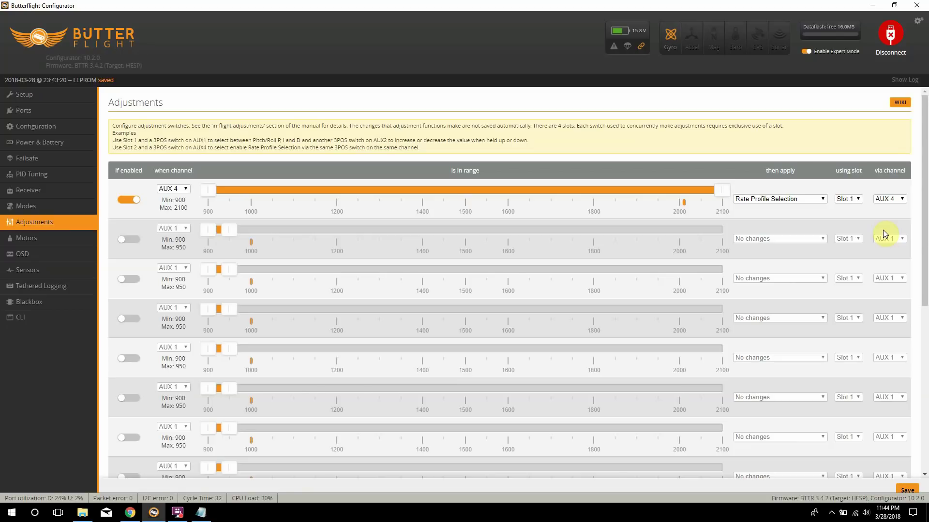
left_click(905, 491)
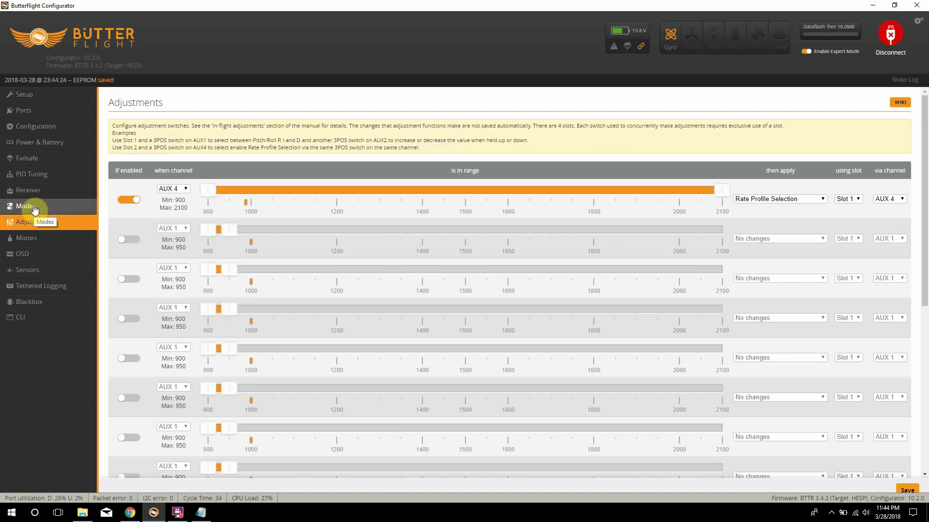
Set the roll/pitch and yaw RC Rate to 1.05.
left_click(46, 176)
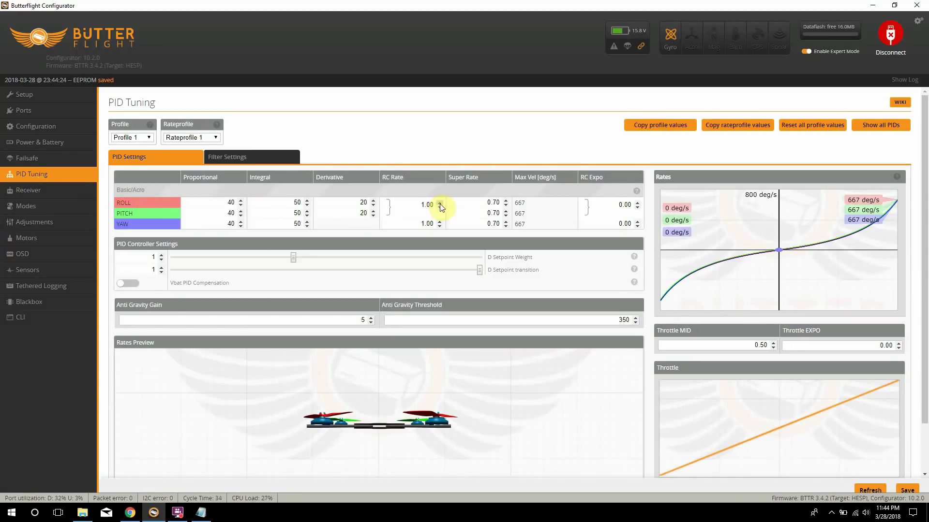
left_click(440, 203)
left_click(439, 202)
left_click(440, 202)
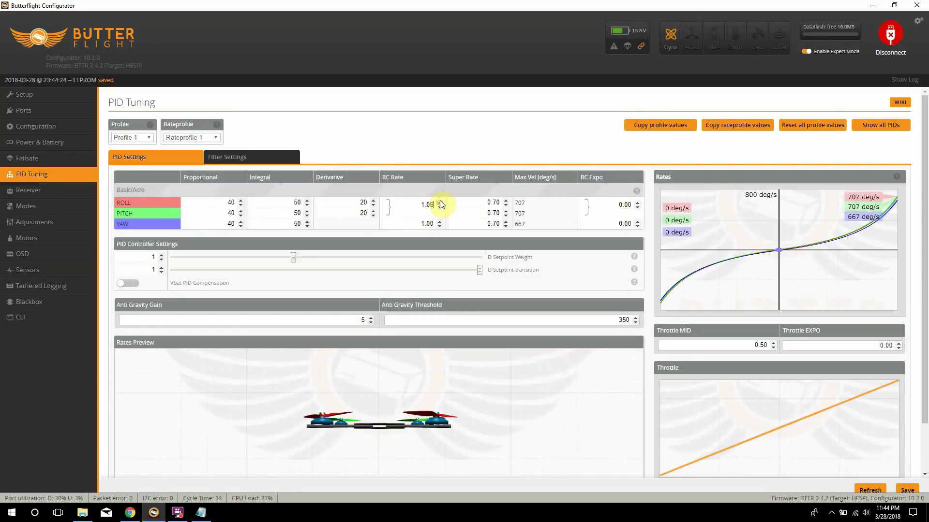
left_click(440, 208)
left_click(439, 222)
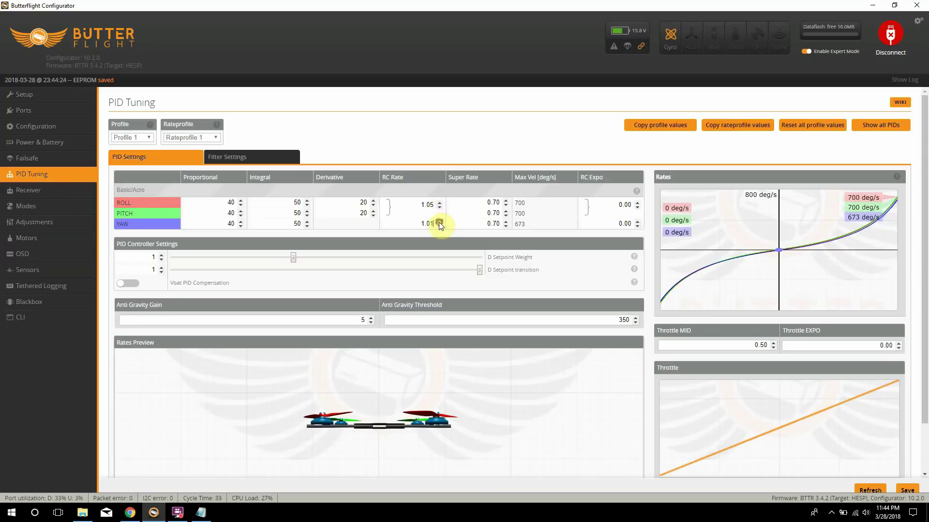
Set the roll, pitch and yaw Super Rate to 0.79.
left_click(506, 201)
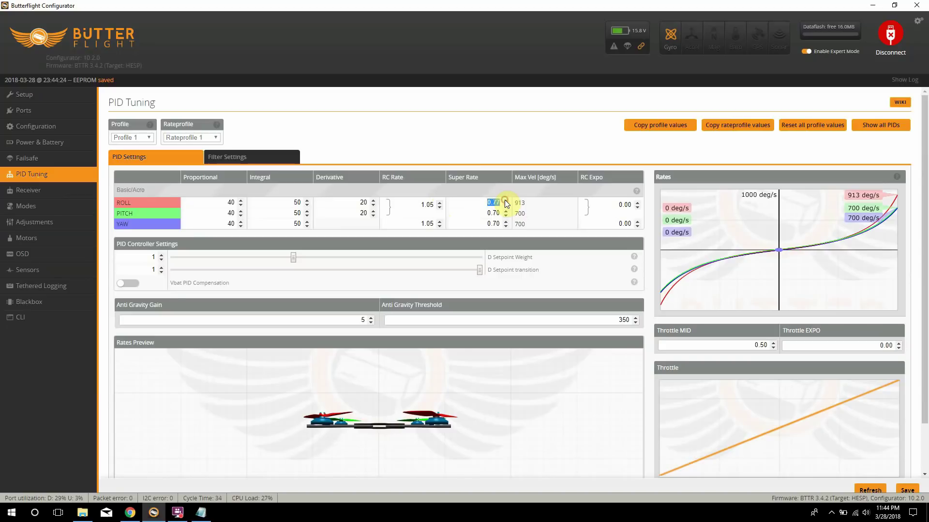
left_click(506, 200)
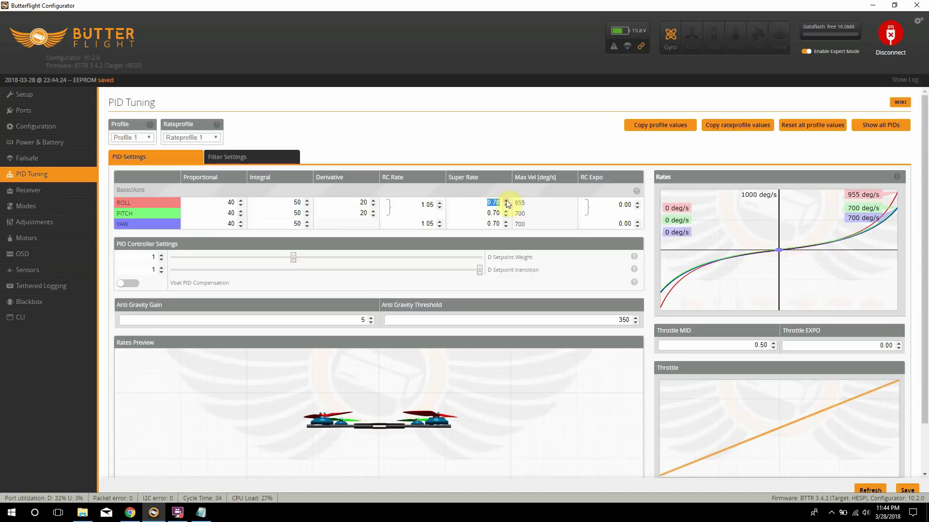
left_click(506, 200)
left_click(506, 211)
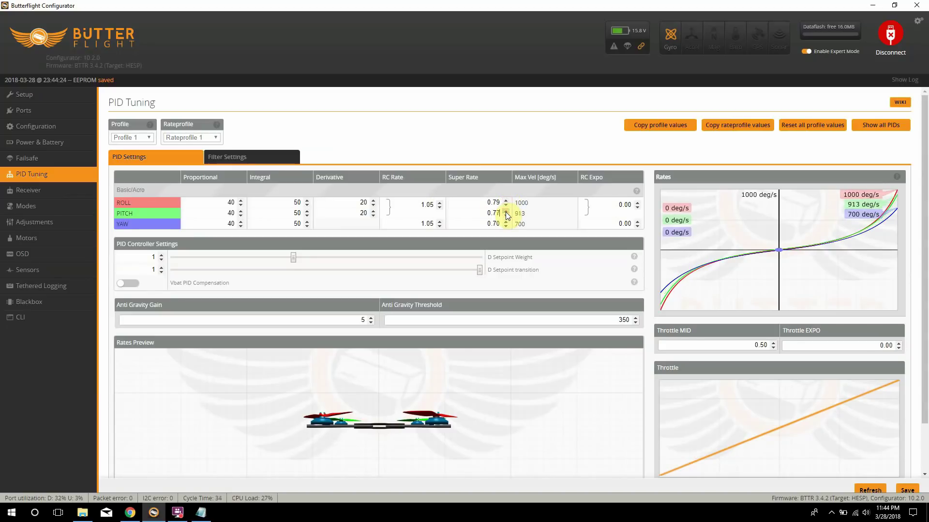
left_click(506, 211)
left_click(506, 211)
left_click(506, 221)
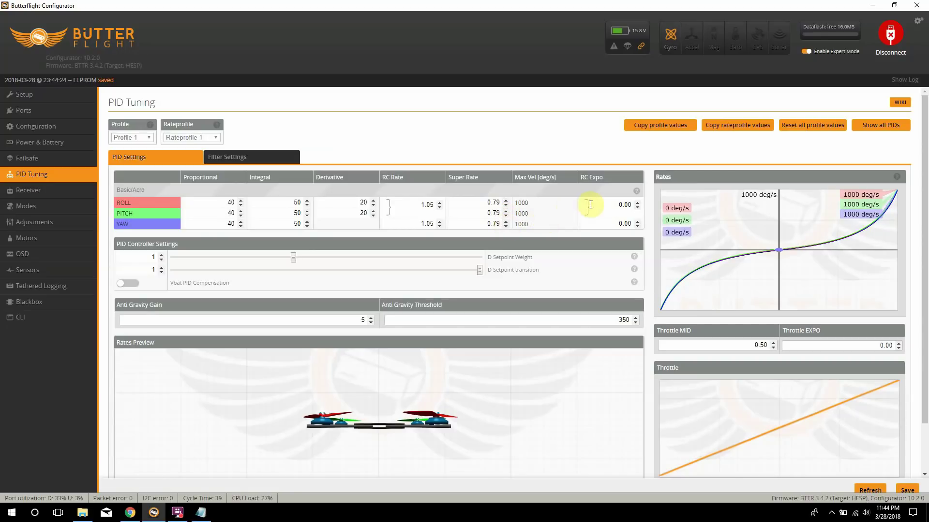
Set roll/pitch and yaw RC Expo to 0.30 and save the rates.
left_click_drag(638, 204, 638, 202)
scroll(638, 207, "up", 2)
left_click(638, 207)
left_click_drag(638, 224, 637, 223)
left_click(637, 226)
left_click(636, 228)
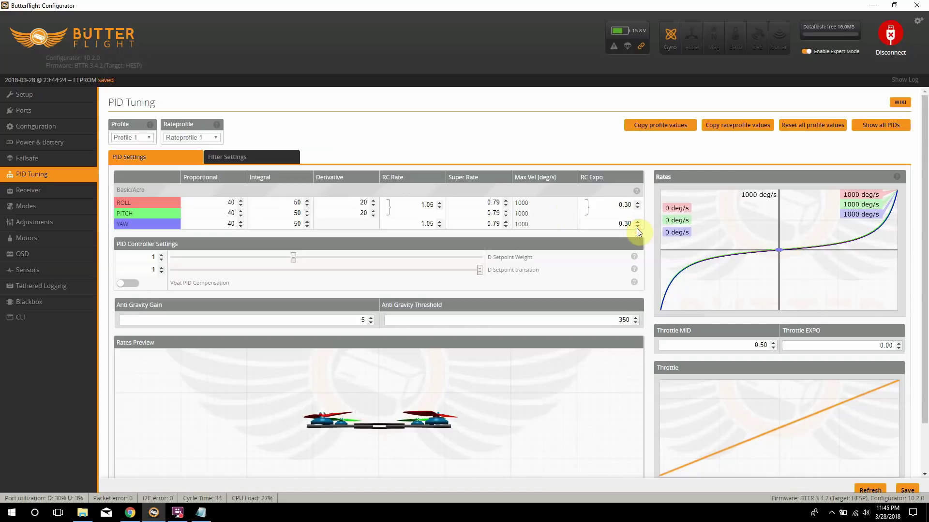
left_click(907, 492)
Select Rateprofile 2, which shows default RC Rate 1.00 and Super Rate 0.70.
left_click(215, 136)
left_click(202, 155)
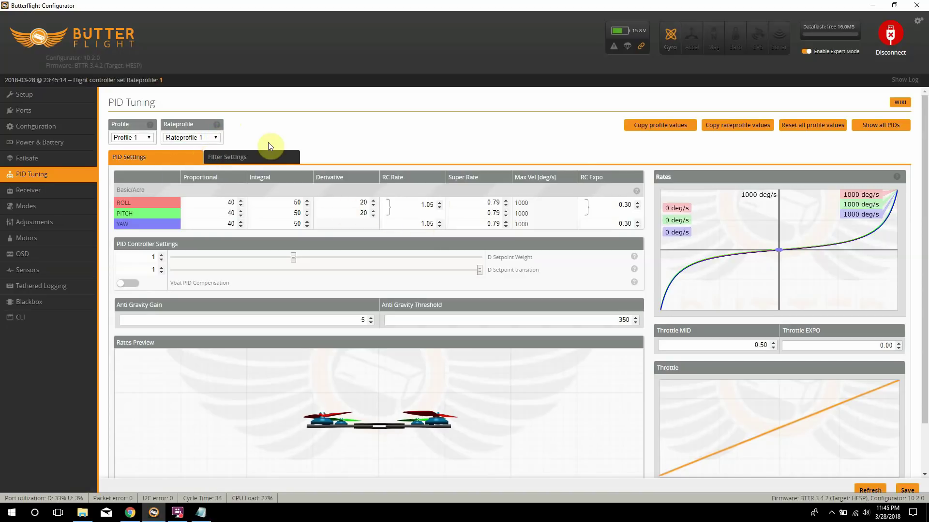
left_click(217, 139)
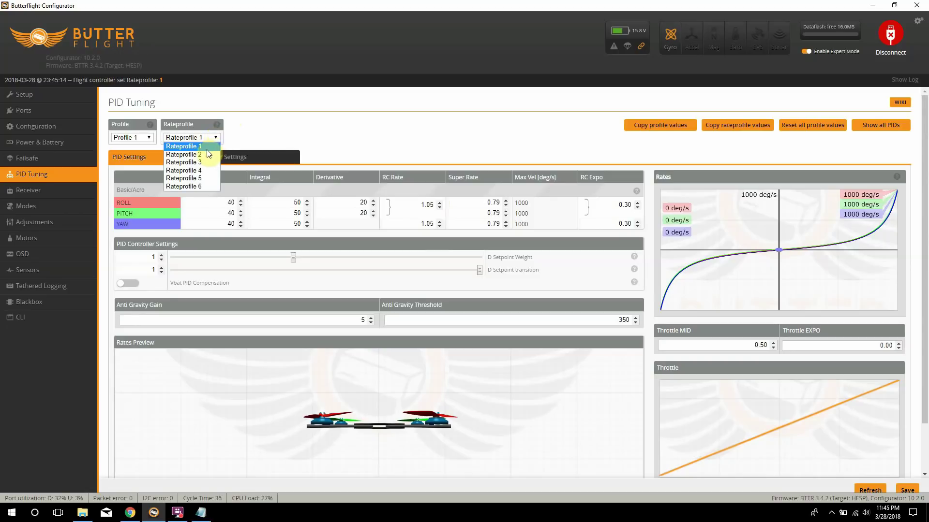
left_click(205, 150)
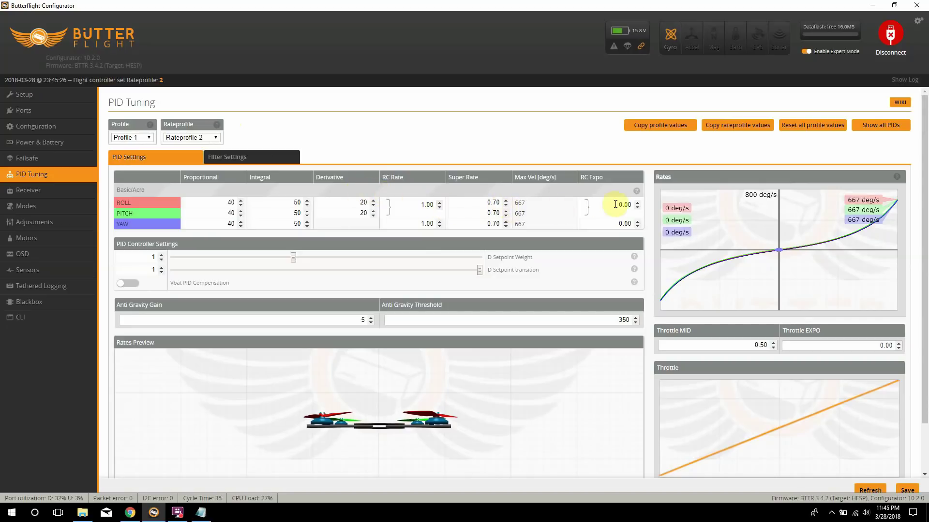
Set Rateprofile 2's roll/pitch and yaw RC Expo to 0.30 and save.
left_click(638, 203)
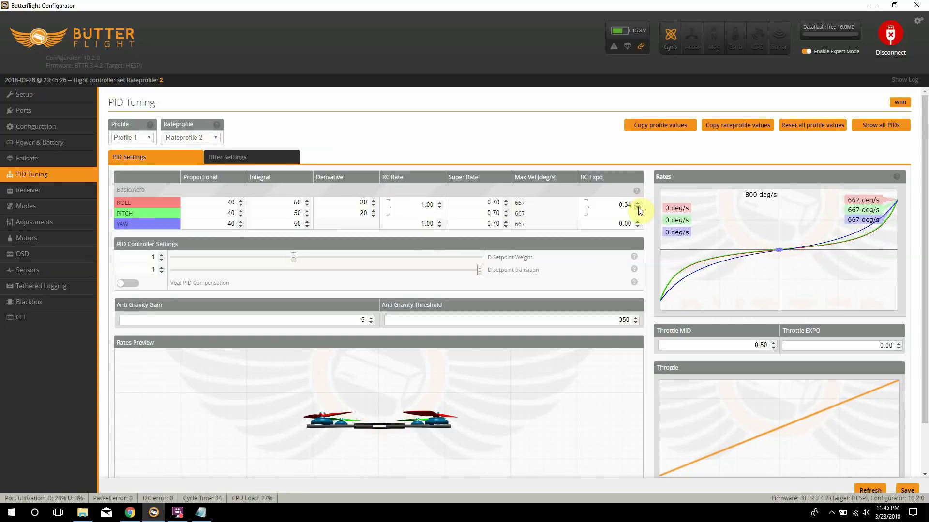
left_click(637, 208)
left_click(637, 203)
double_click(637, 222)
left_click(636, 222)
left_click(637, 222)
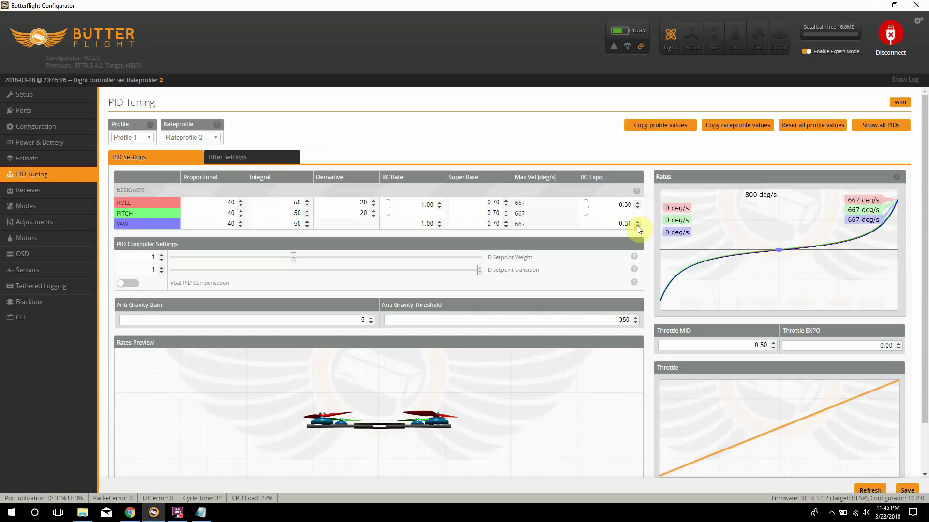
left_click(906, 491)
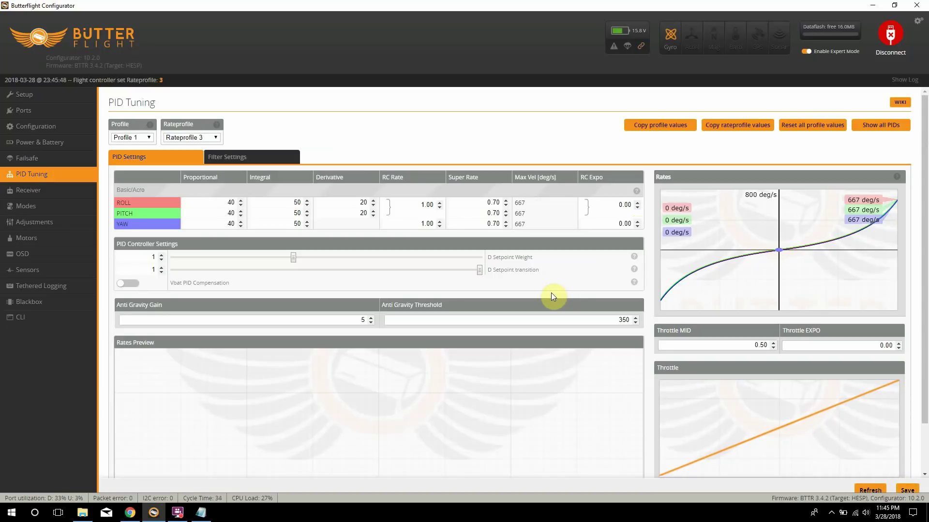
Raise Rateprofile 3's roll/pitch and yaw RC Rate to 1.80 for 1200 deg/s.
left_click(439, 207)
left_click(439, 207)
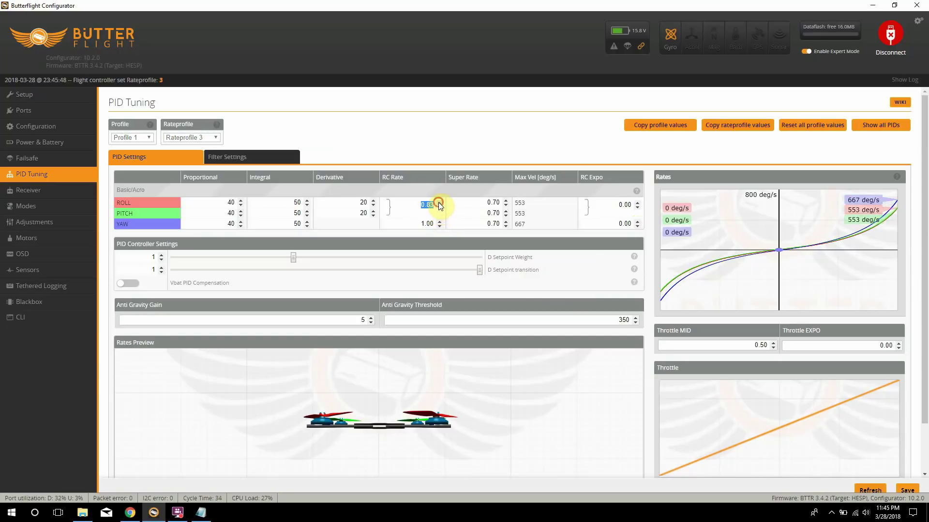
left_click_drag(439, 202, 440, 223)
left_click(440, 225)
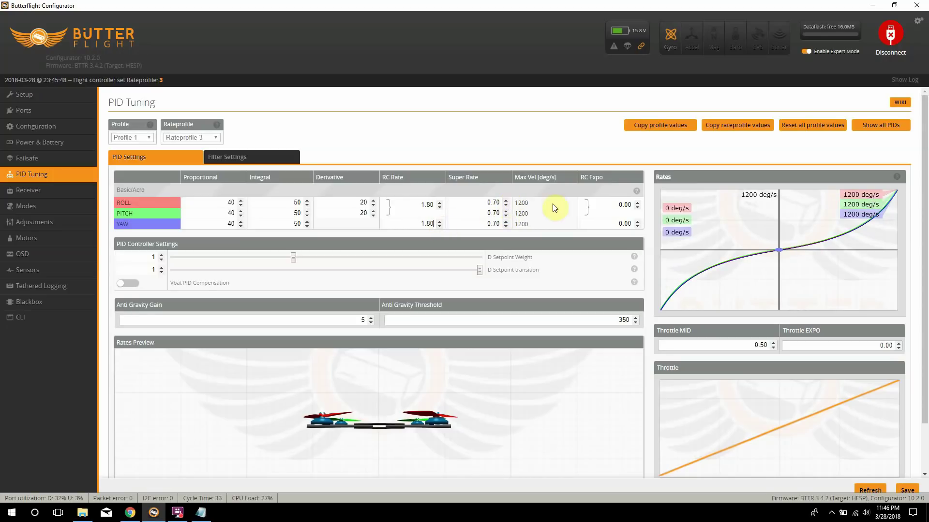
left_click_drag(638, 203, 637, 221)
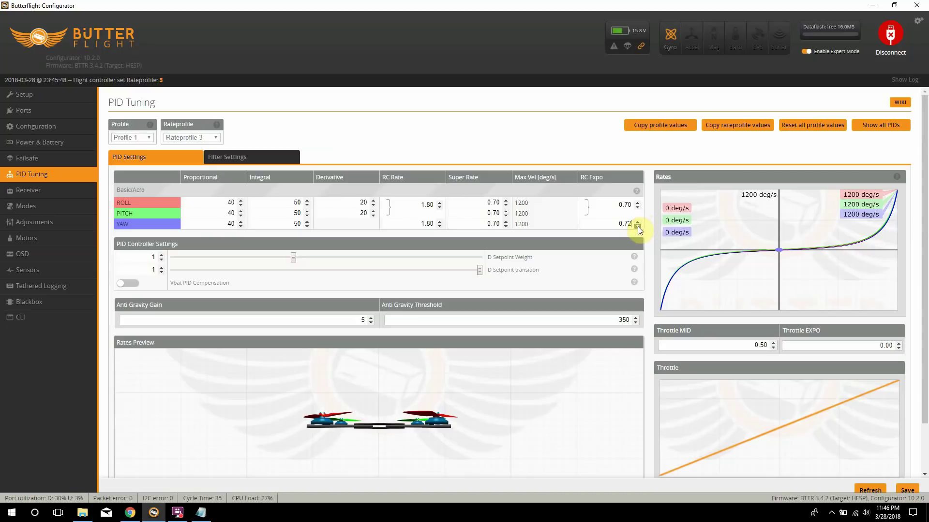
Trim yaw RC Expo to 0.70 and step roll/pitch RC Rate down to 1.75.
left_click(637, 226)
left_click(638, 227)
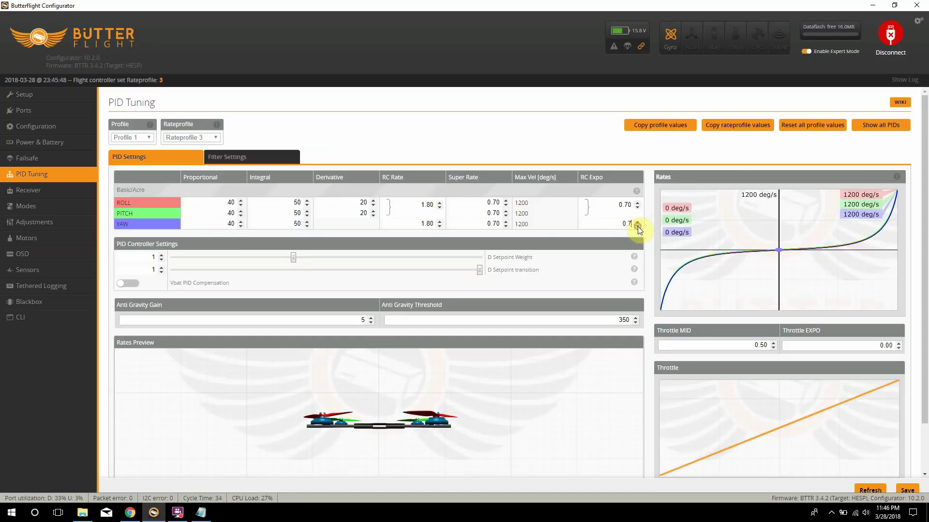
left_click(441, 207)
left_click(441, 207)
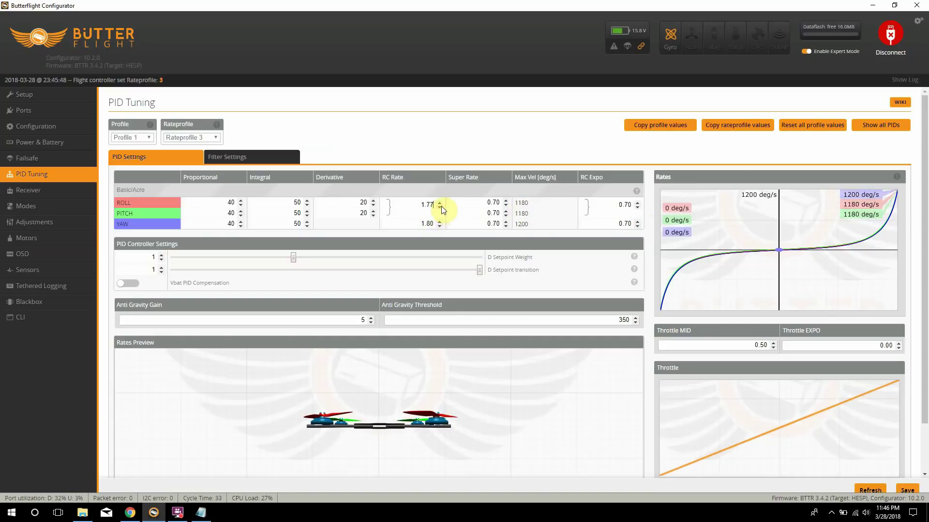
left_click(439, 207)
left_click(437, 207)
Lower yaw RC Rate to 1.70, then step it down to 1.60.
left_click(440, 226)
left_click(440, 226)
type("1.70")
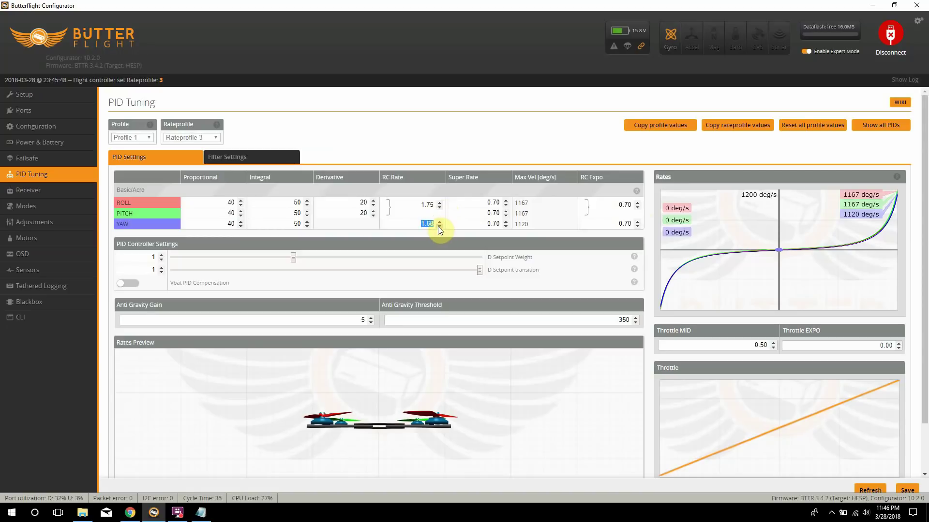
left_click(438, 227)
left_click(438, 226)
left_click(438, 226)
left_click(438, 226)
left_click(438, 227)
left_click(439, 226)
Bring roll/pitch RC Rate down to 1.60 and save rate profile 3 to the board.
left_click(439, 208)
left_click(439, 208)
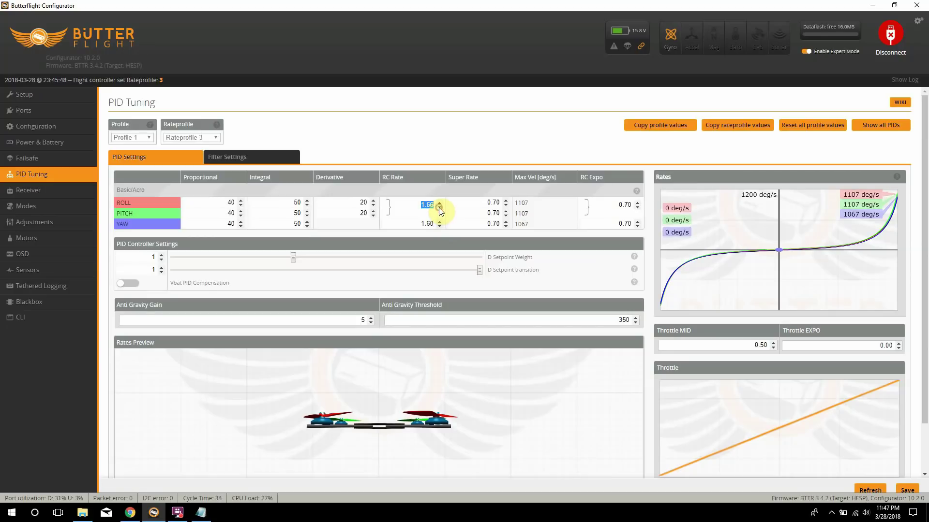
left_click(440, 207)
left_click(440, 208)
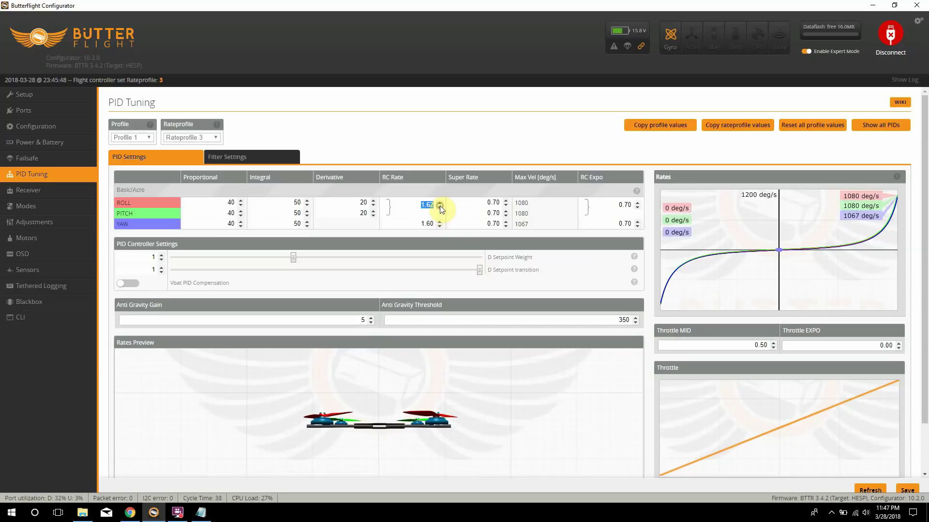
left_click(440, 207)
left_click(439, 207)
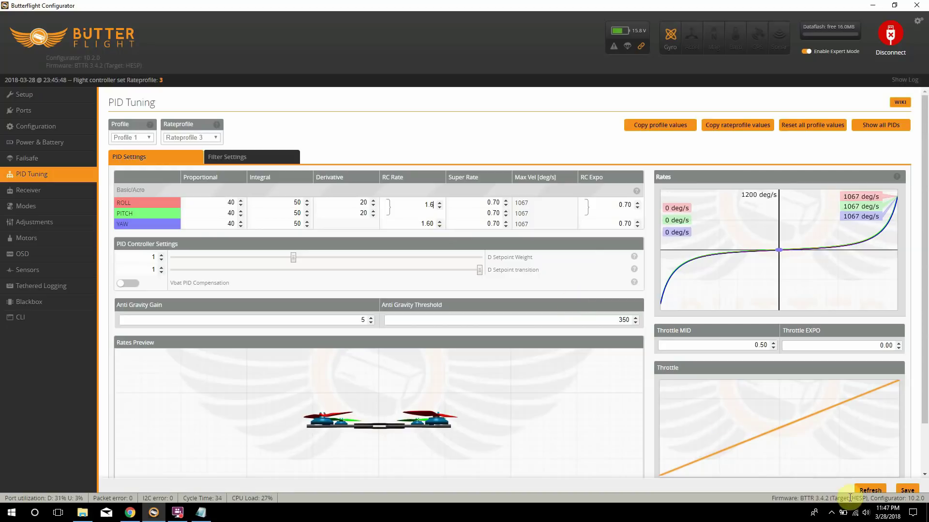
left_click(907, 490)
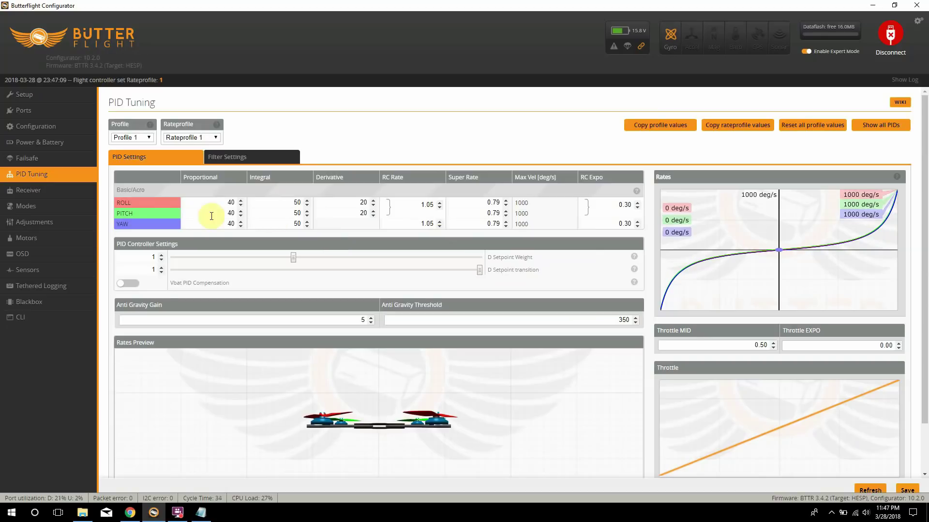
Check the Receiver readout, then the Modes page showing ARM on AUX 1 and BEEPER on AUX 3.
left_click(35, 193)
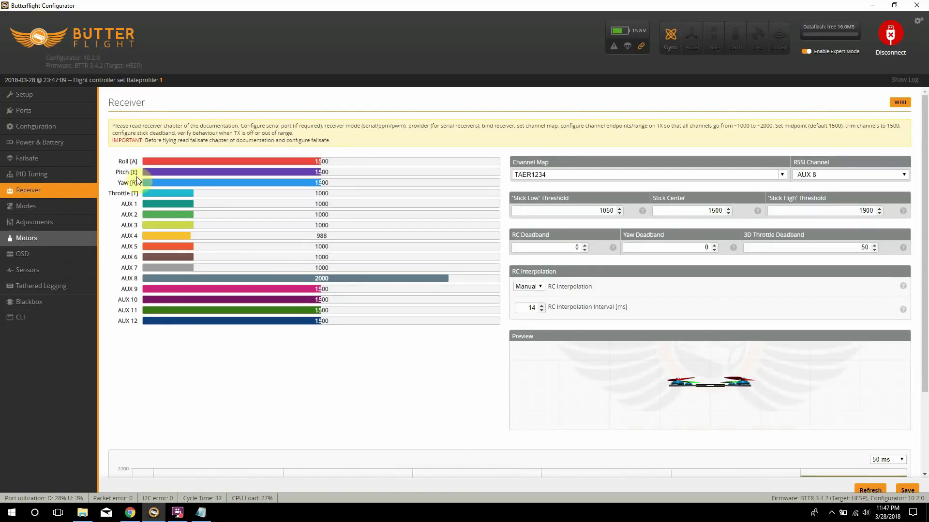
left_click(47, 203)
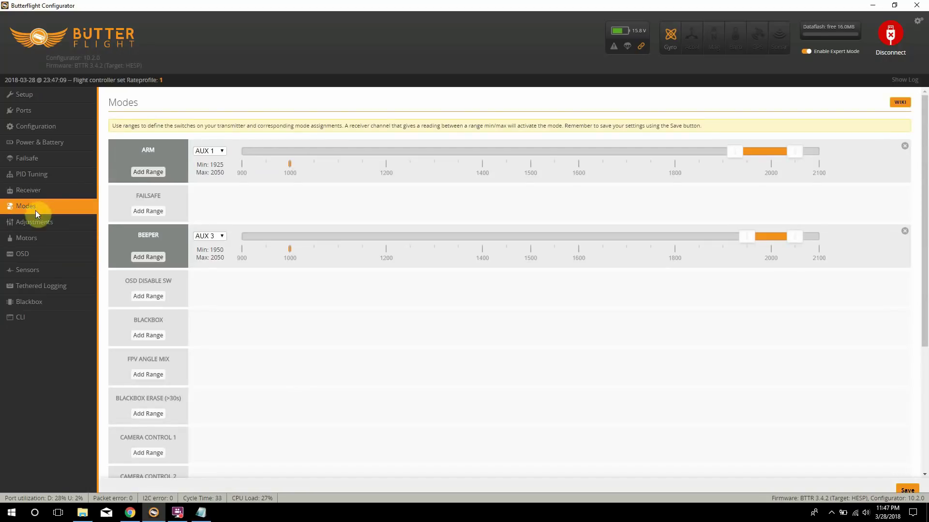
Enable motor testing, nudge motor 1 up briefly, disable testing, then switch to the Helio documentation.
left_click(40, 240)
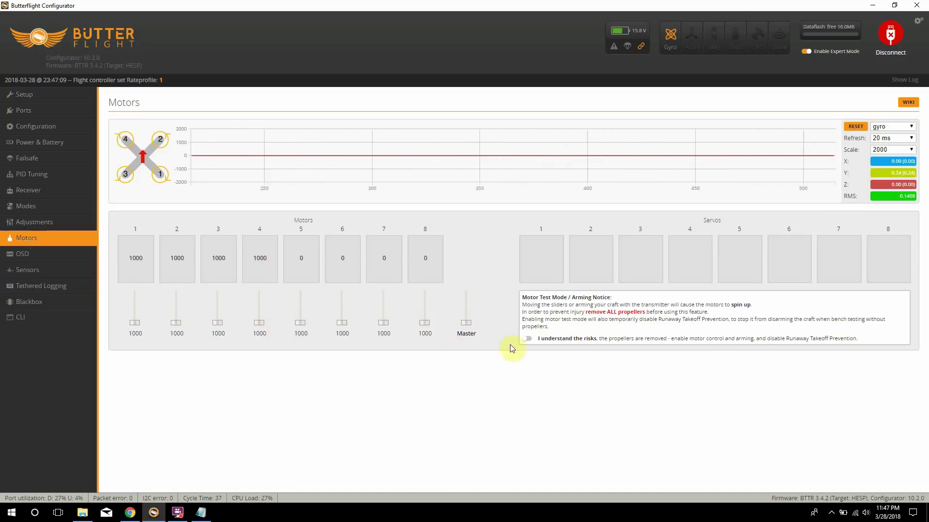
left_click(528, 338)
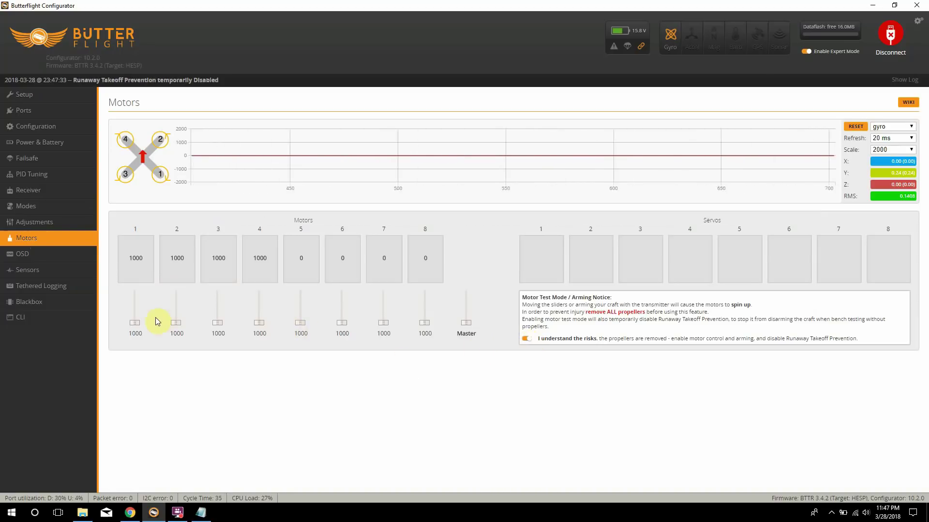
left_click_drag(137, 321, 136, 326)
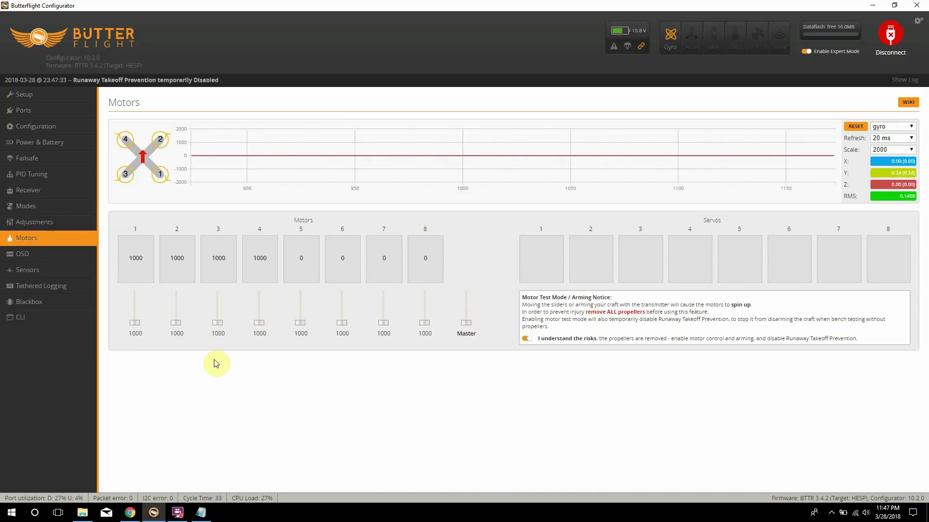
left_click(527, 339)
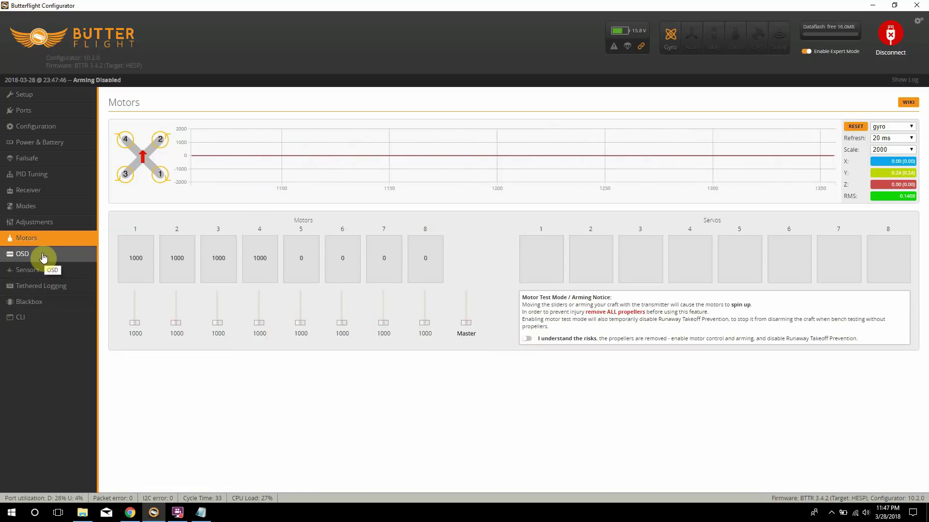
left_click(165, 516)
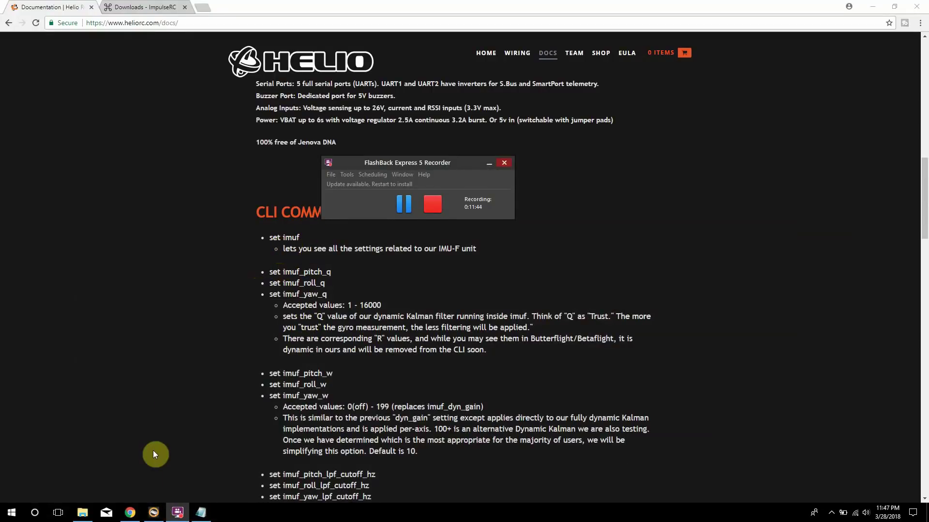
Run 'set imuf' in the CLI to list the IMU-F filter settings.
left_click(154, 513)
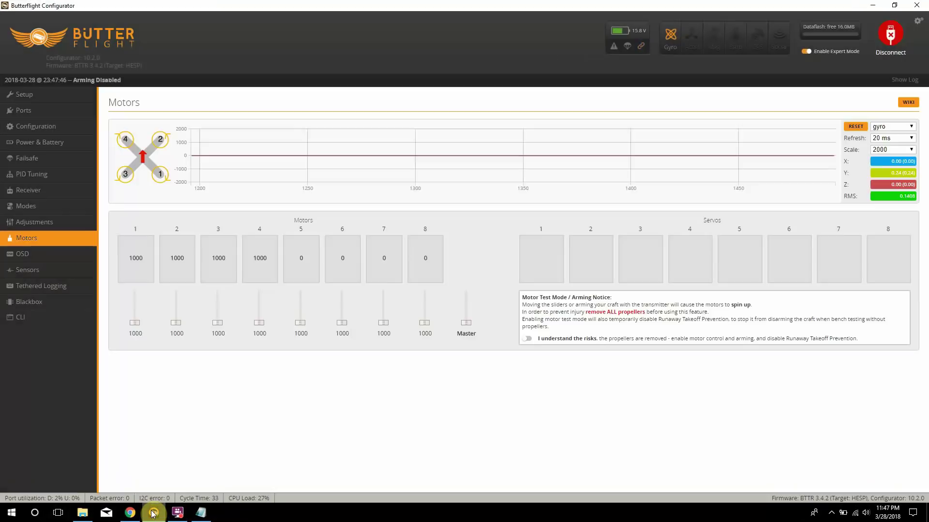
left_click(36, 319)
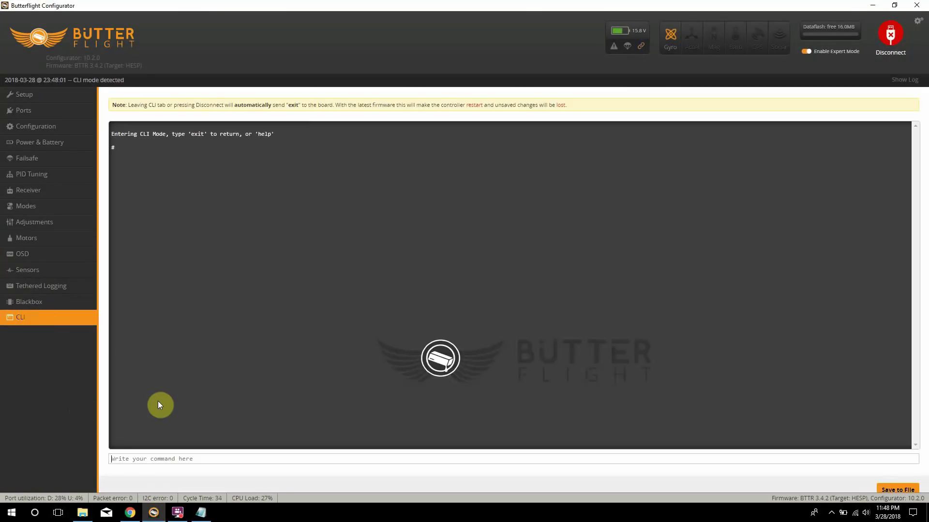
type("set ")
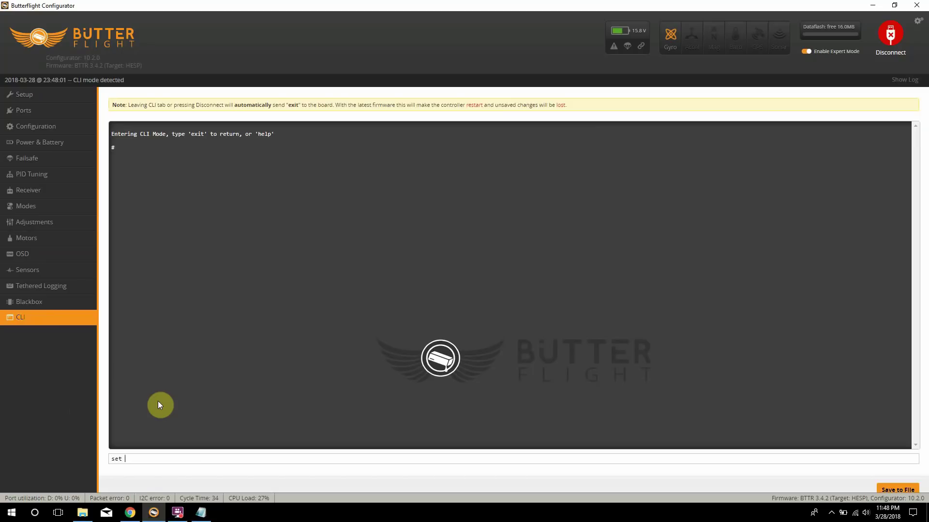
type("imuf")
key("Return")
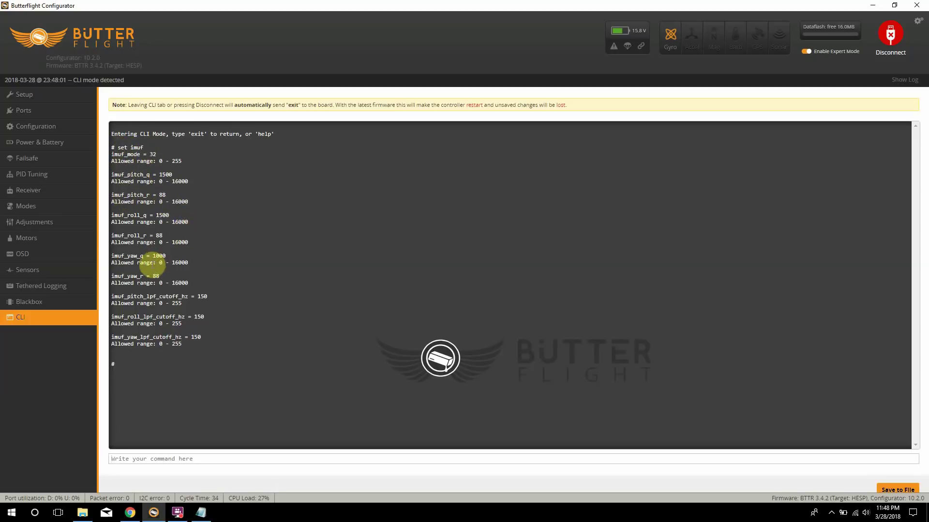
left_click(155, 511)
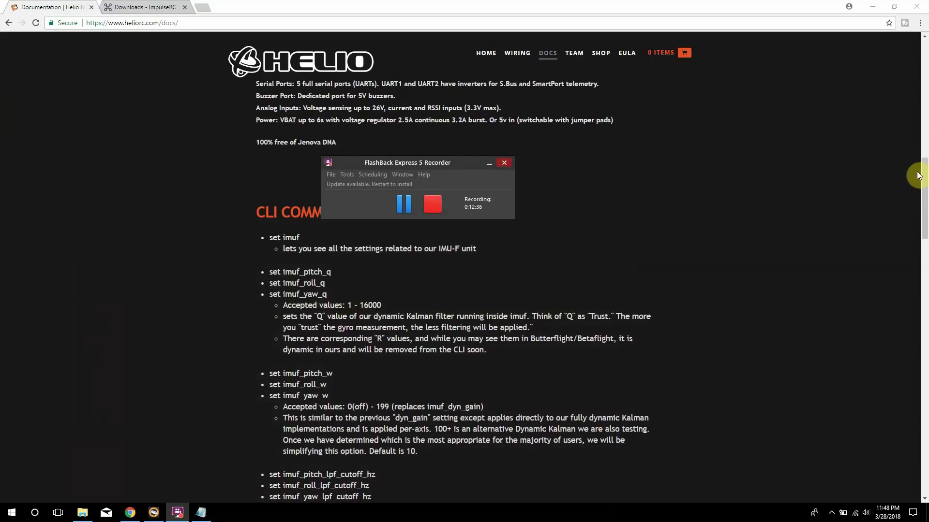
left_click_drag(923, 176, 925, 201)
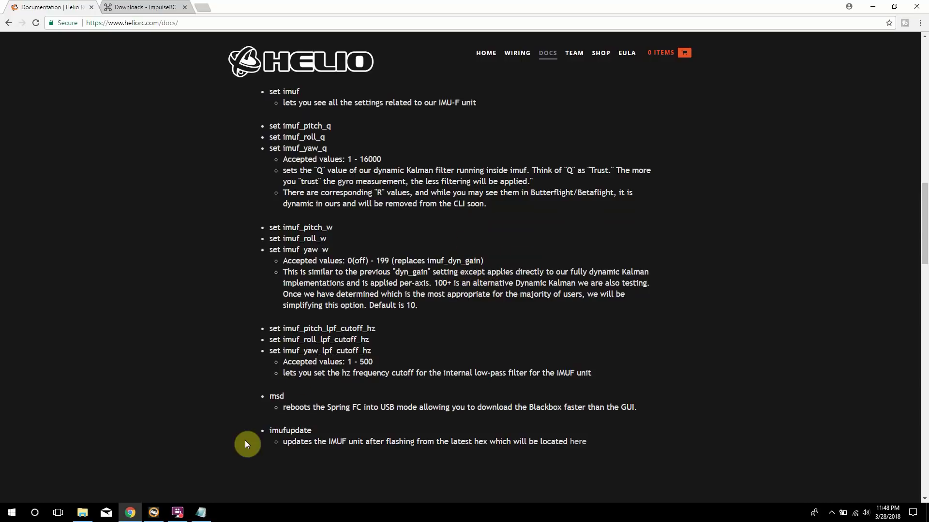
left_click(154, 514)
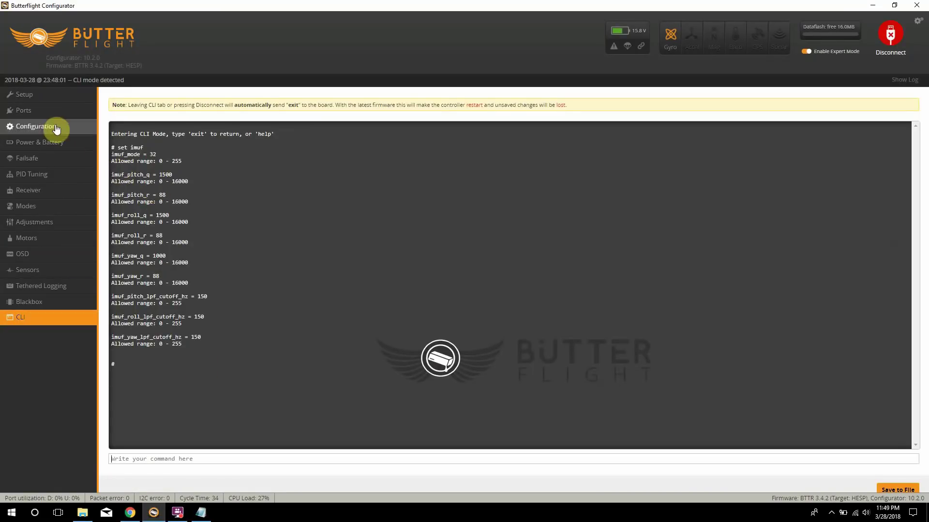
Leave the CLI for the Setup page.
left_click(48, 96)
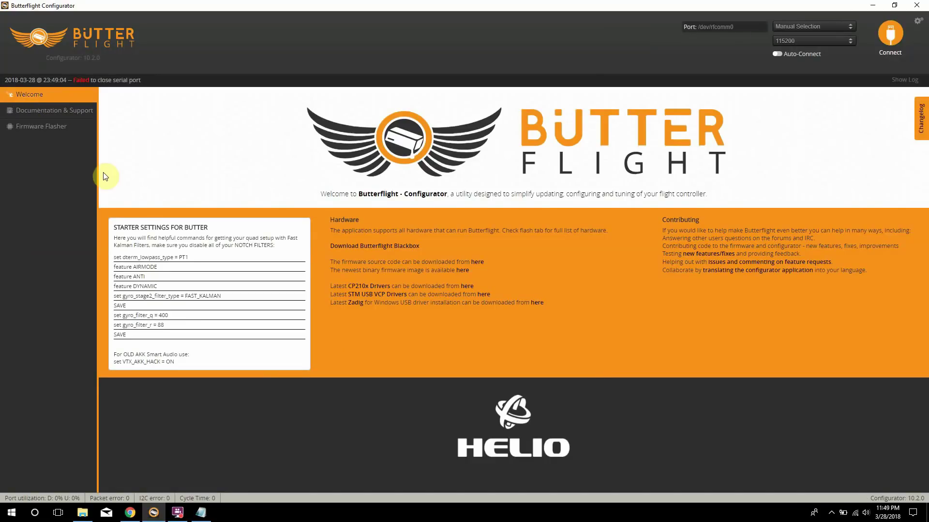